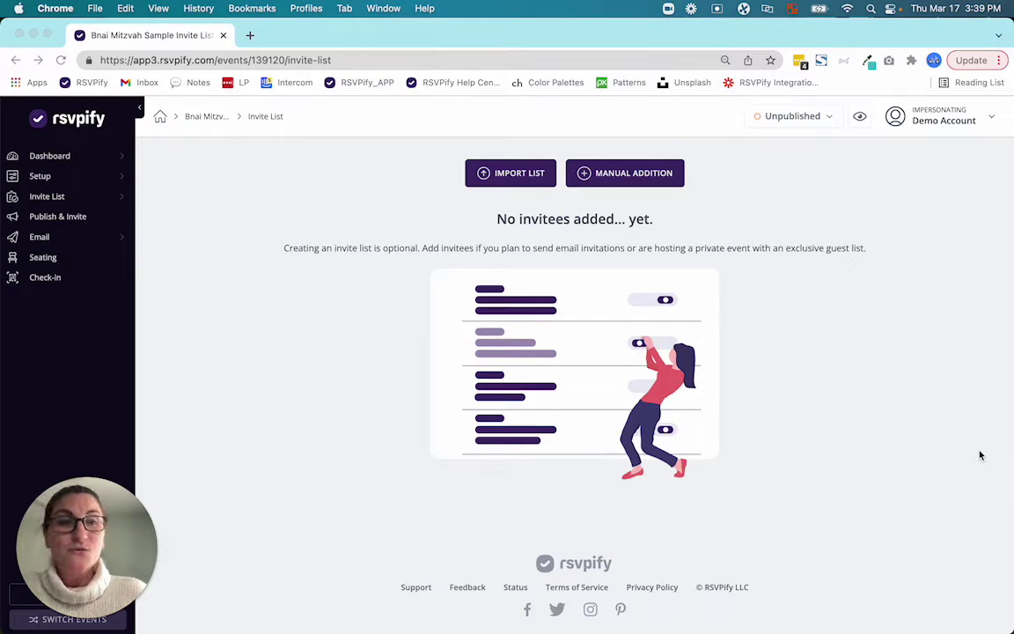
Step: Open the Invitees page under Invite List for the Bnai Mitzvah sample event
click(46, 196)
click(50, 222)
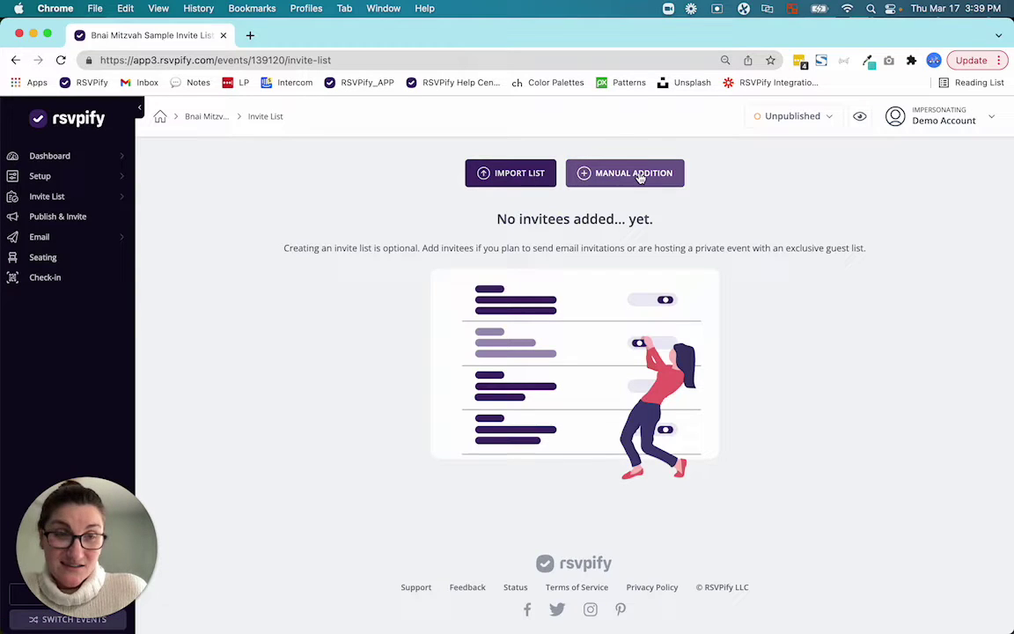
Step: Open Import List, review the column header and TAGS requirements, and download the spreadsheet template
click(516, 174)
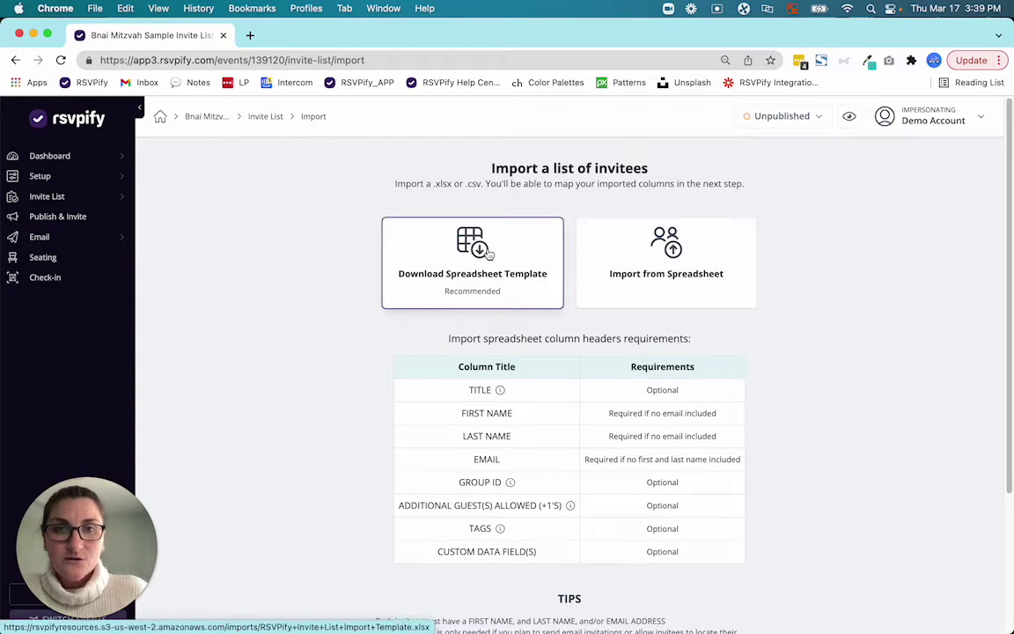
drag(469, 391, 541, 553)
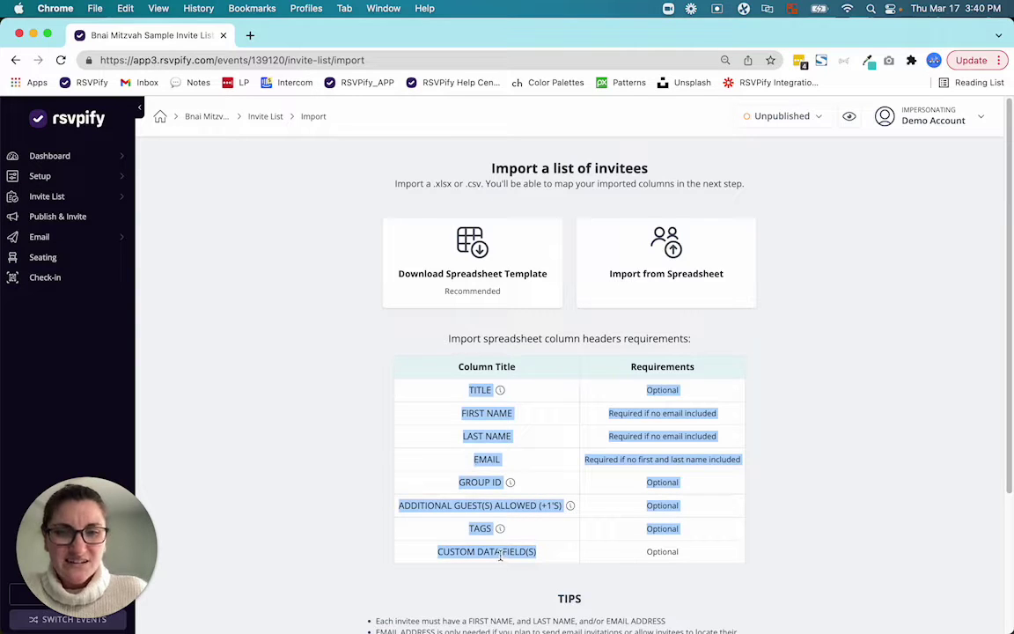
triple_click(500, 555)
click(362, 532)
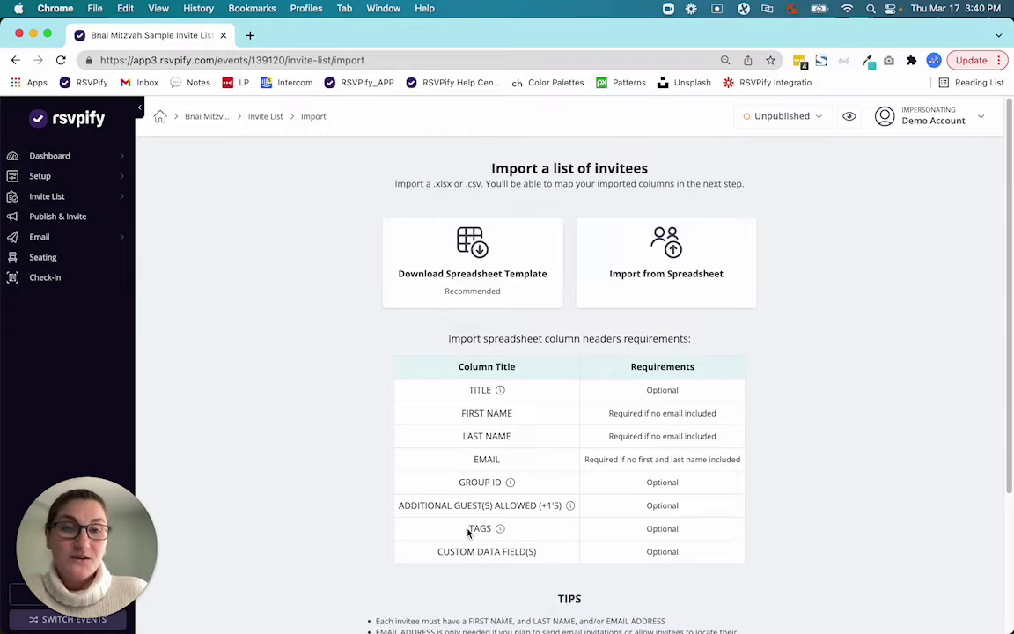
drag(469, 529, 515, 537)
click(427, 271)
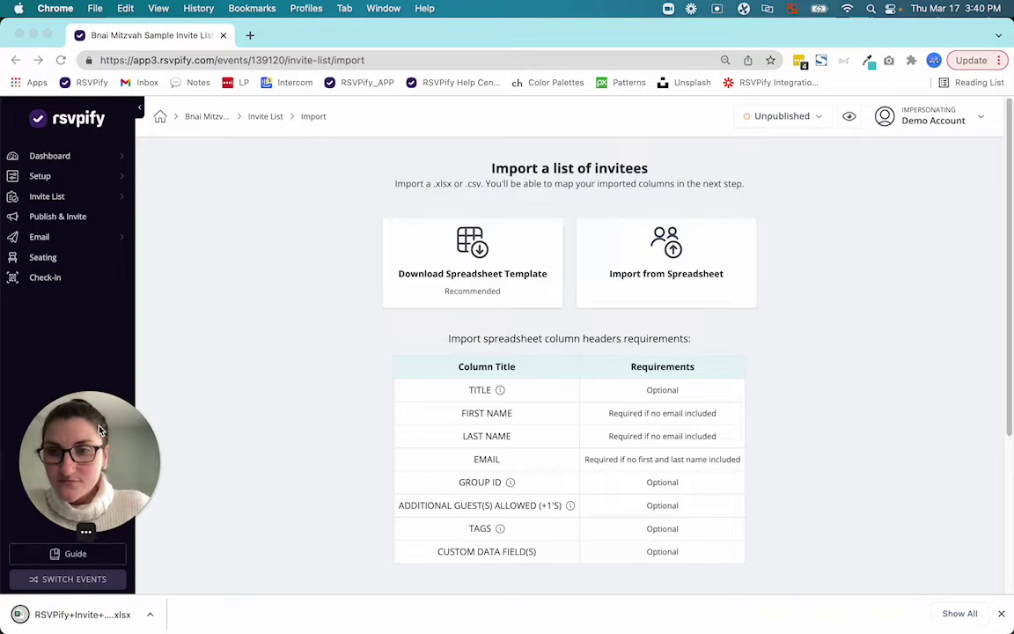
Step: Open the downloaded template in Excel and clear the sample titles in A2:A12
click(69, 615)
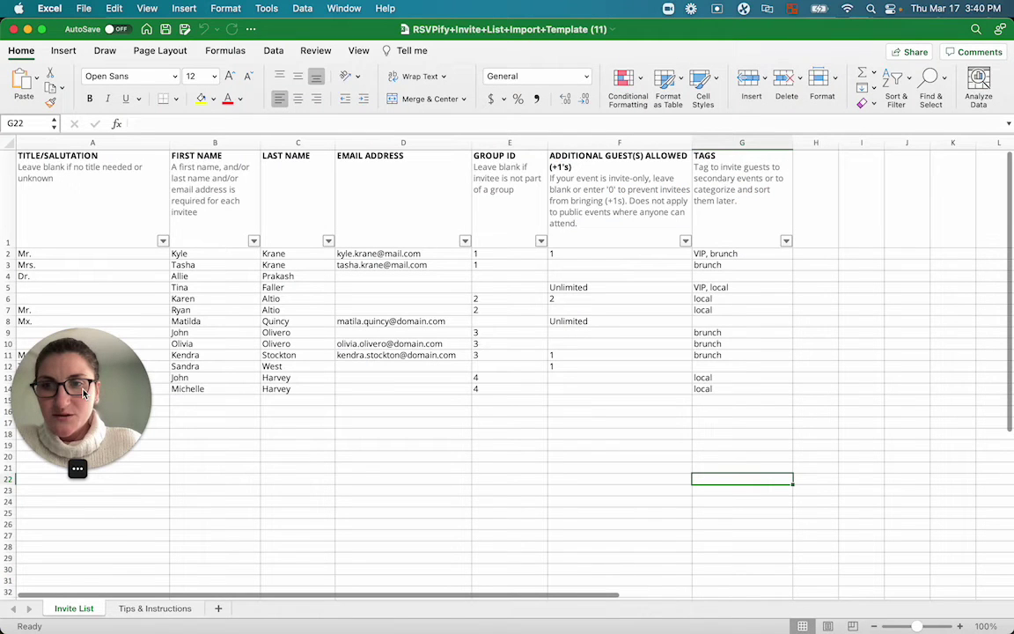
drag(85, 391, 85, 511)
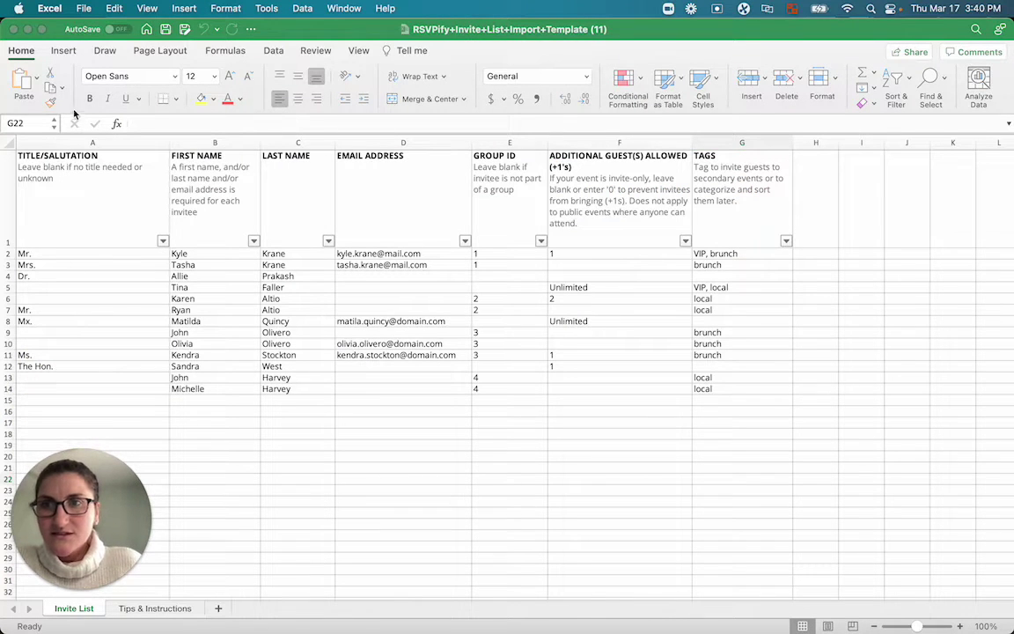
drag(107, 254, 85, 370)
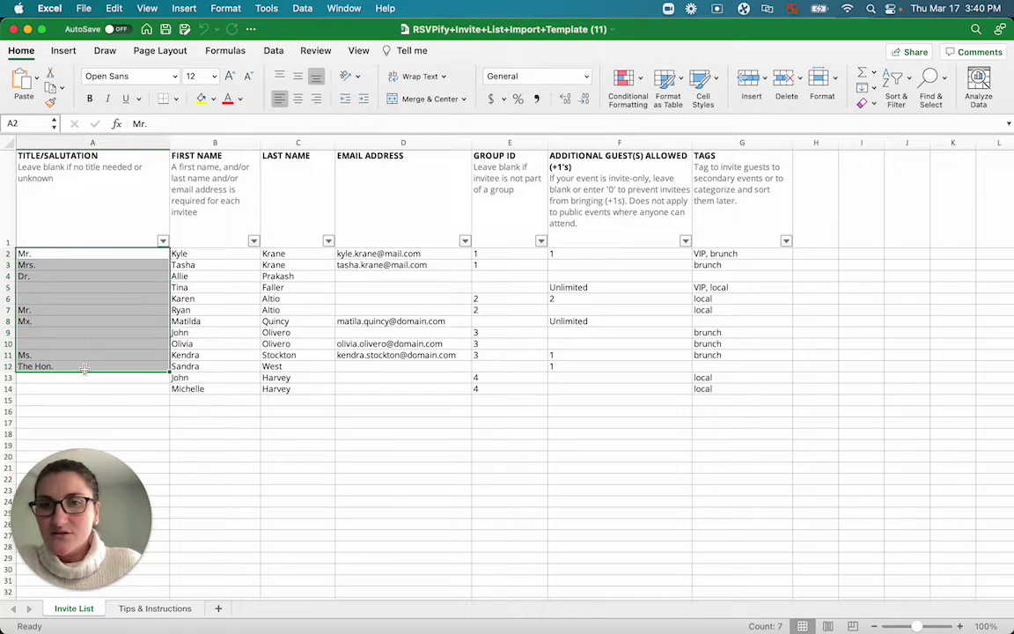
key(Delete)
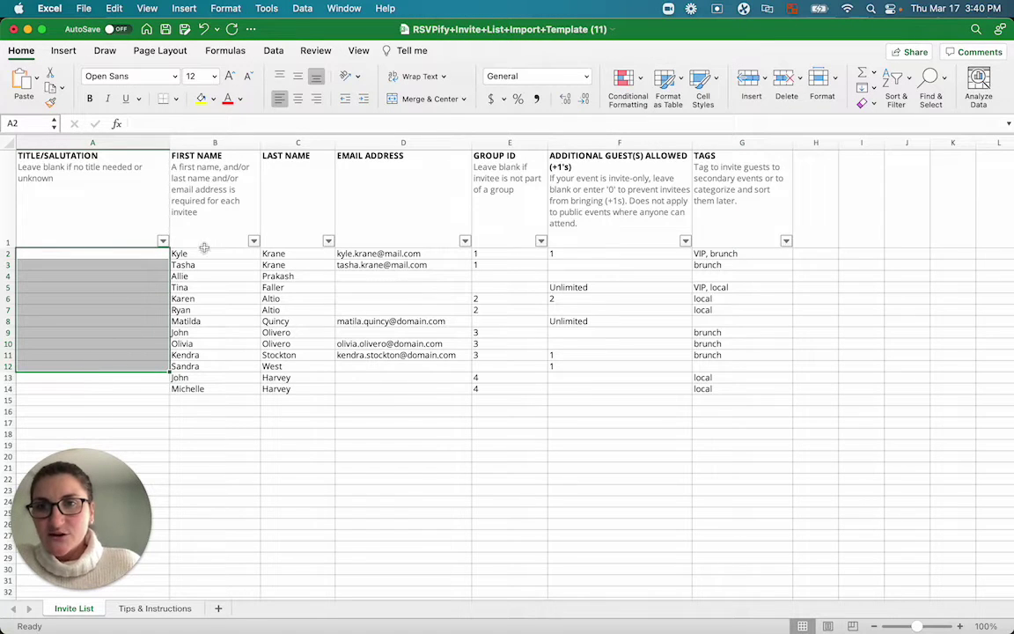
drag(231, 253, 290, 400)
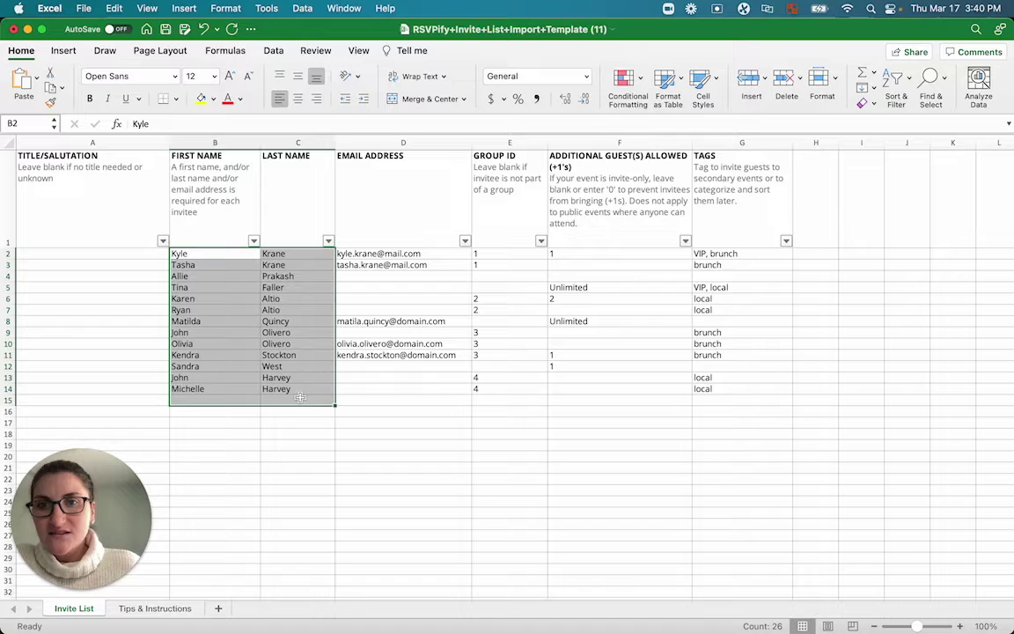
drag(442, 255, 442, 395)
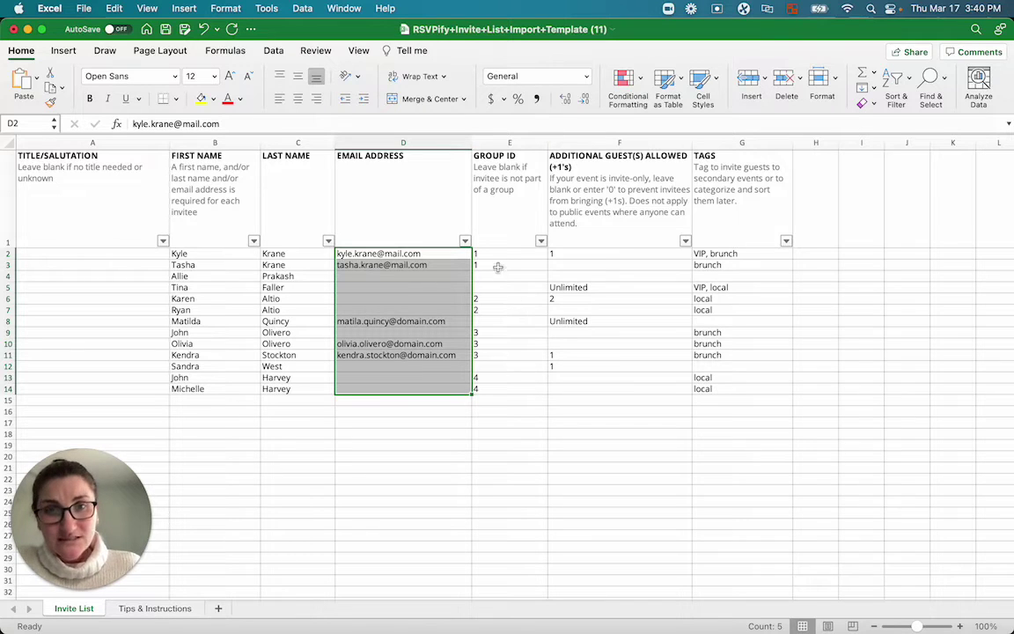
Step: Clear the plus-one values in F2, F6, F11 and F12, keeping only the Unlimited entries
drag(499, 254, 501, 263)
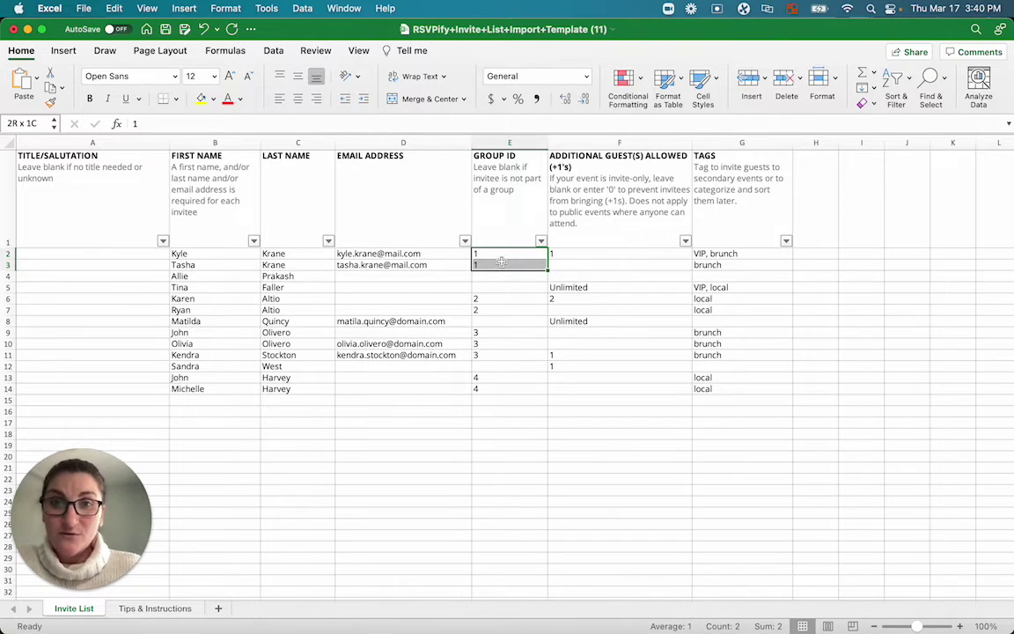
drag(495, 299, 499, 389)
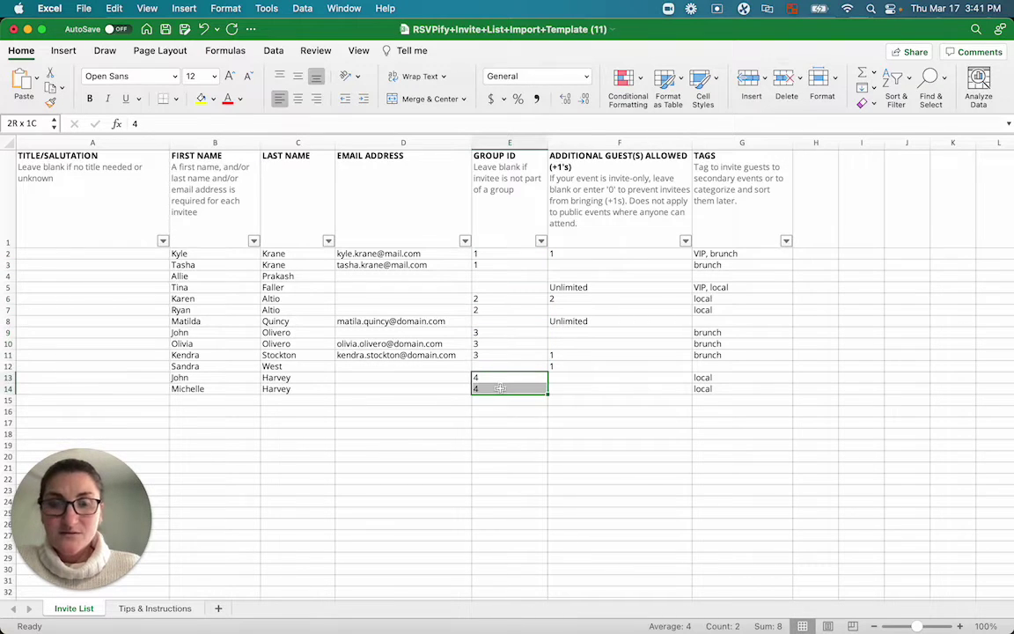
click(588, 253)
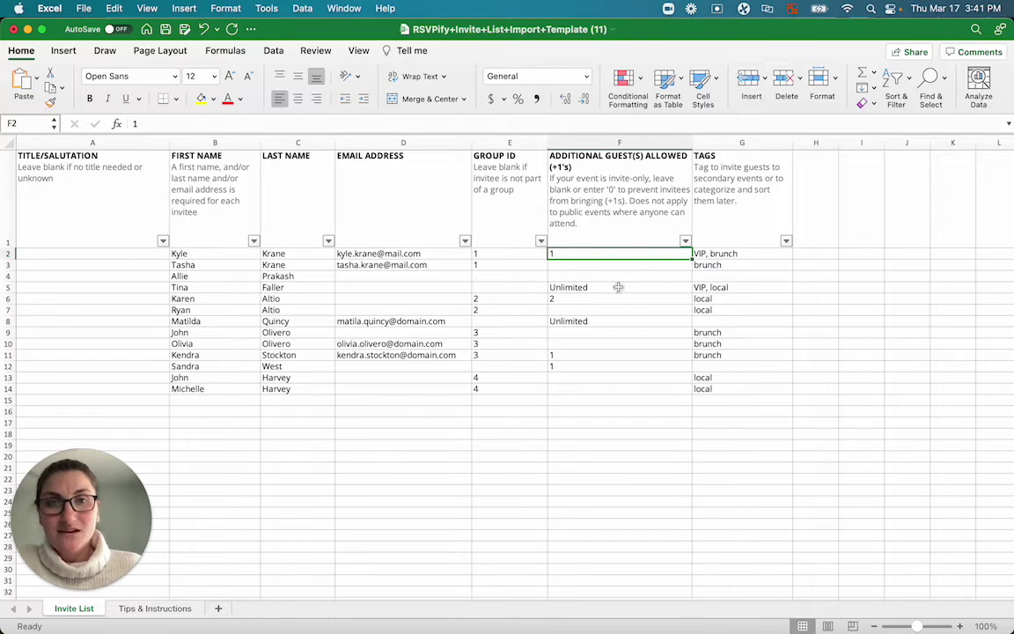
key(Delete)
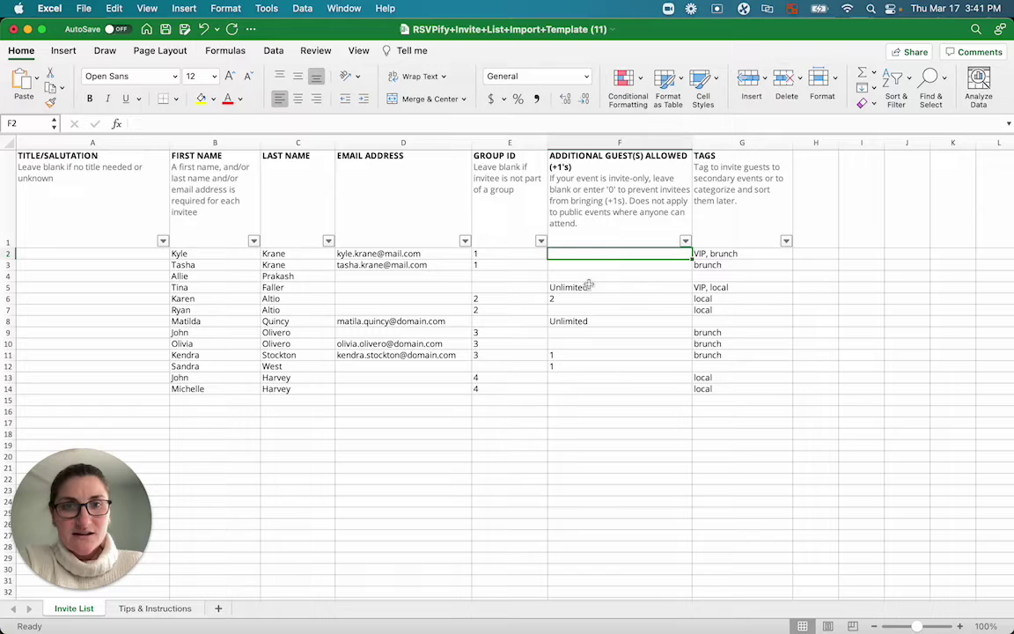
click(588, 298)
key(XF86AudioMute)
key(Delete)
click(579, 355)
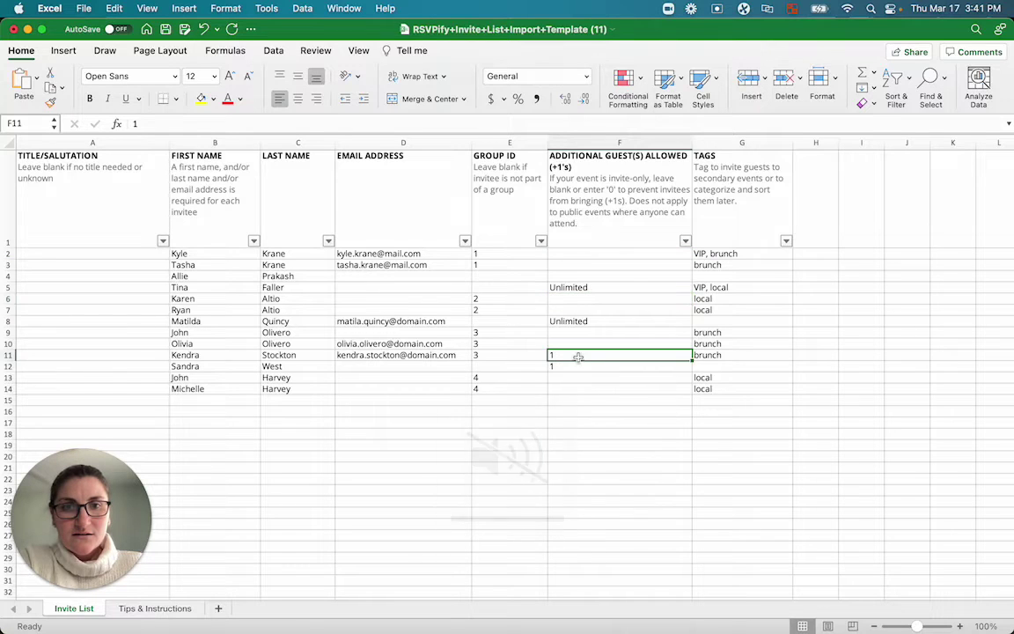
key(Delete)
key(XF86AudioMute)
click(607, 366)
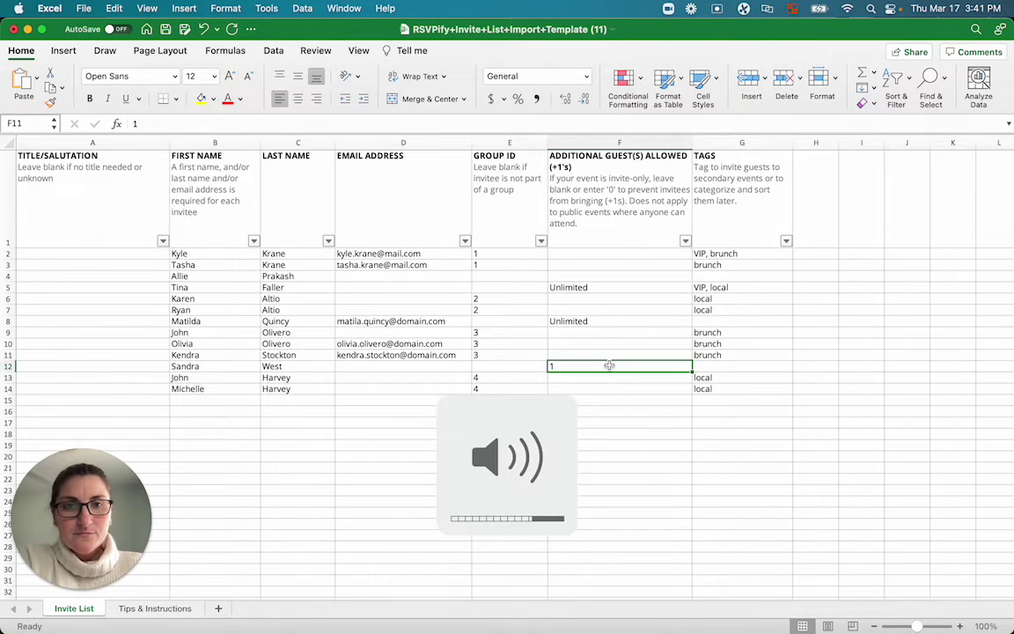
key(Delete)
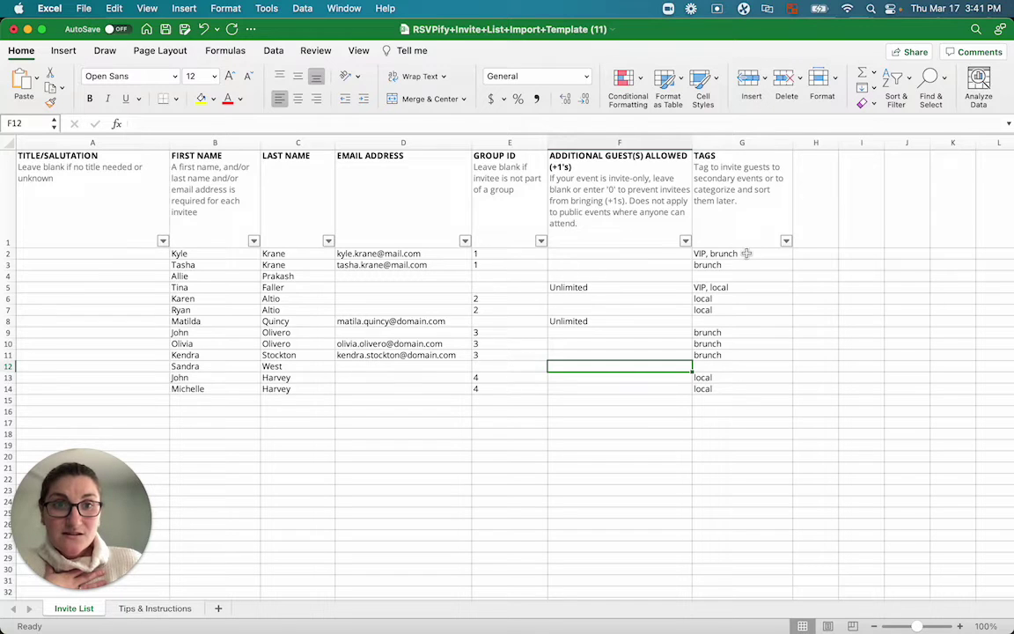
Step: Clear the sample tags in column G, enter 'Out of town' in G2 and copy it
drag(746, 254, 739, 398)
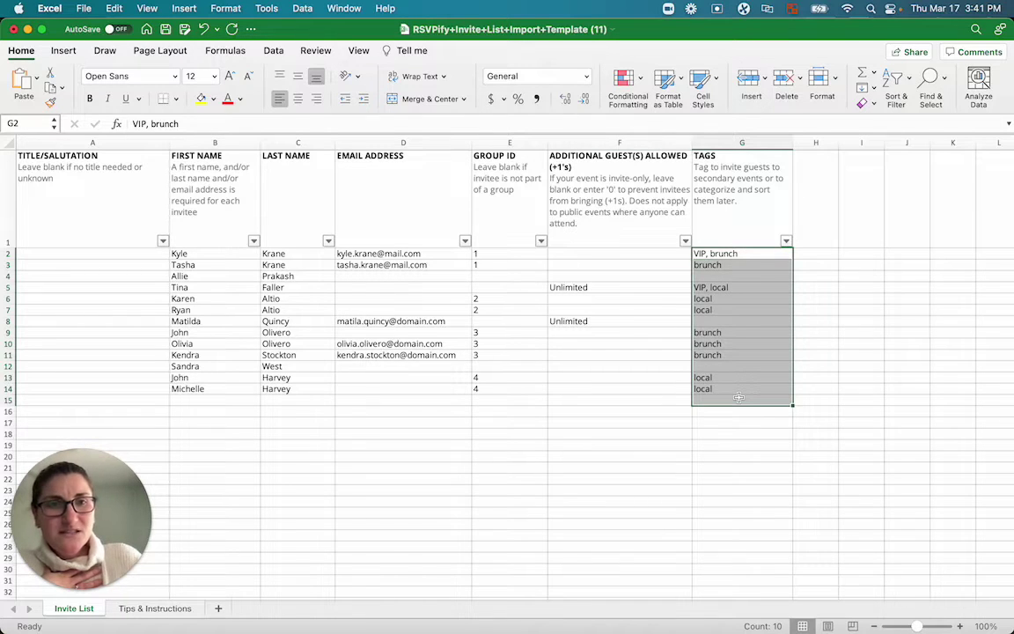
key(Delete)
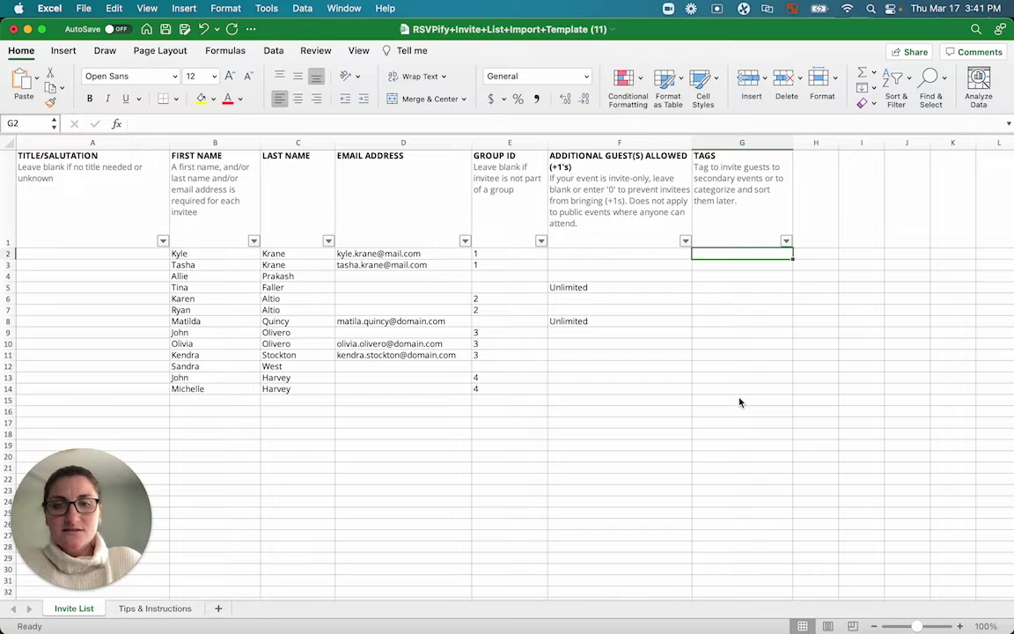
text(Out of town)
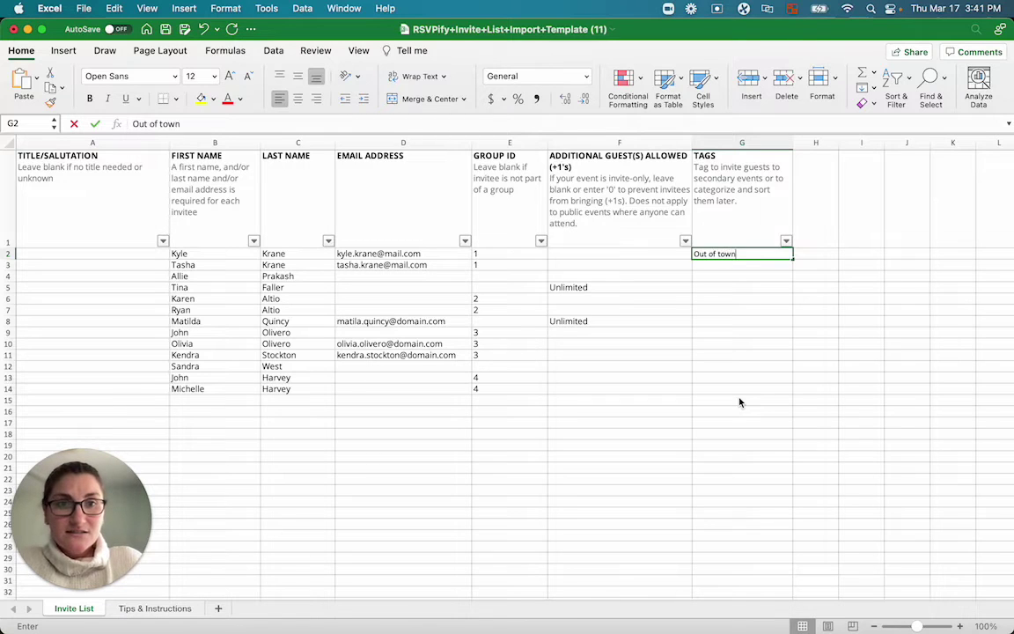
key(Return)
key(Up)
key(super+c)
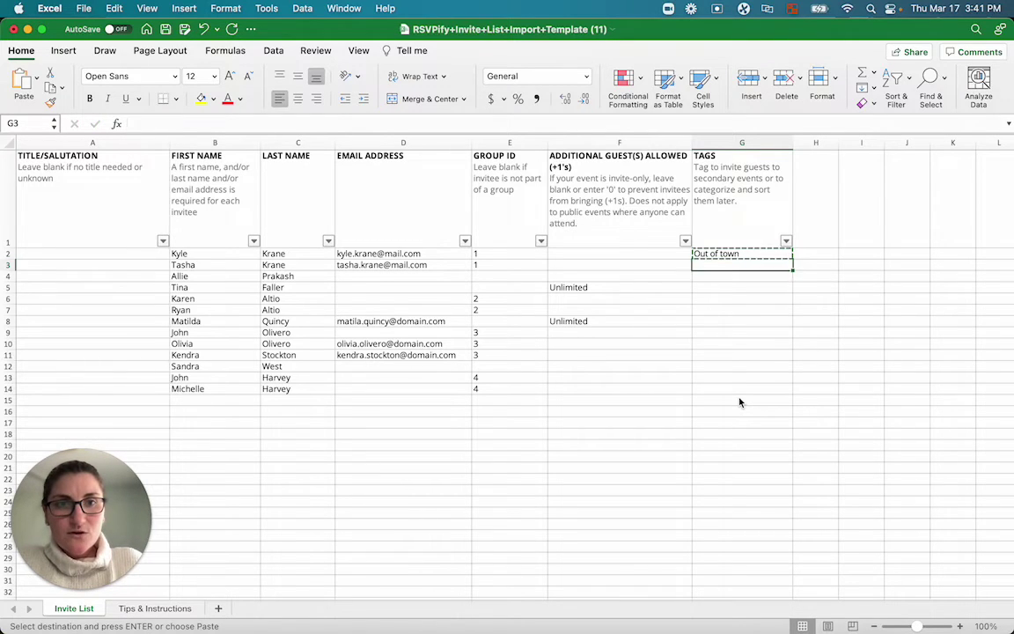
Step: Paste 'Out of town' into G3, G8, G9, G13 and G14, then save the spreadsheet
key(Down)
key(super+v)
key(Down)
key(Down)
key(Down)
key(Down)
key(Down)
key(super+v)
key(Down)
key(super+v)
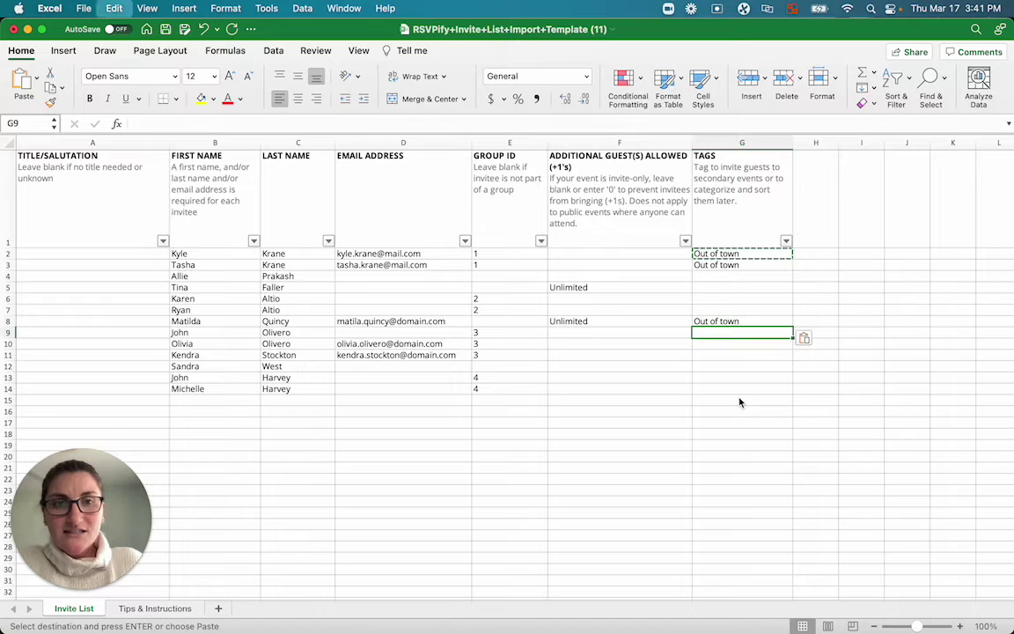
key(Down)
key(Down)
key(Down)
key(Down)
key(super+v)
key(Down)
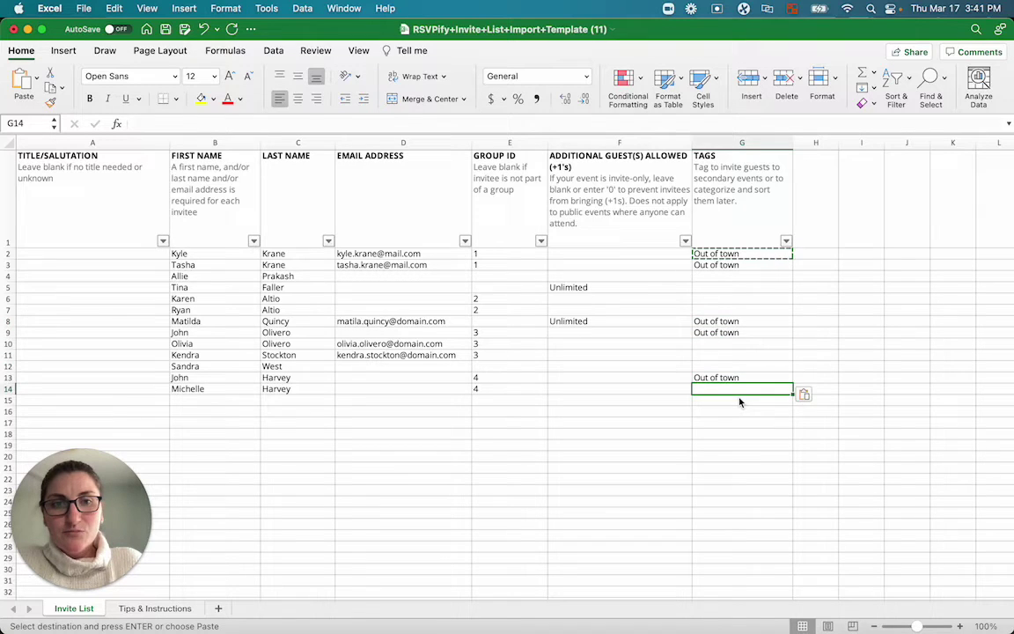
key(super+v)
key(Down)
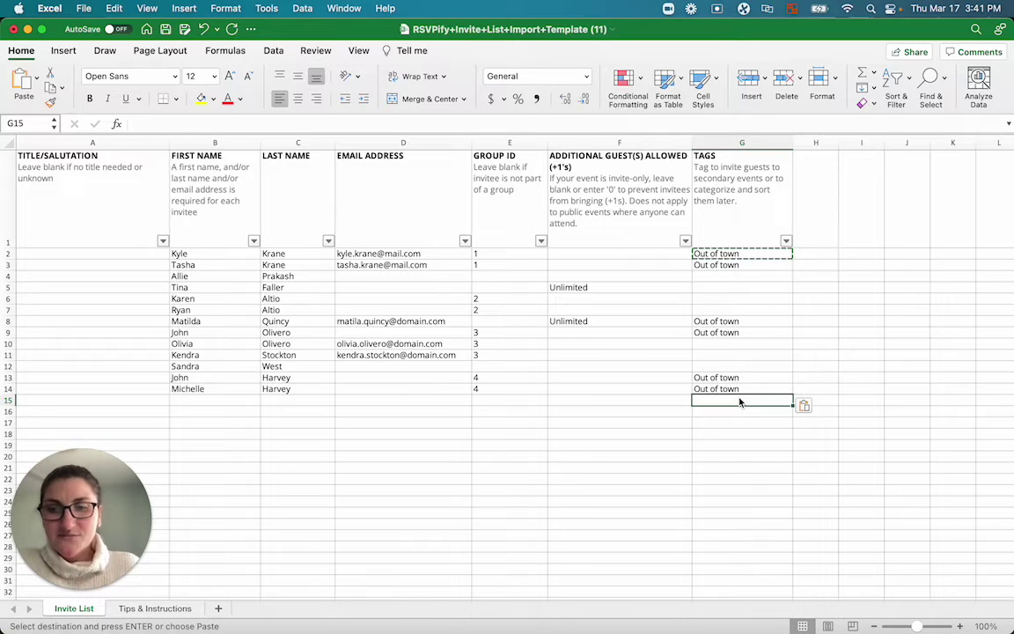
key(super+s)
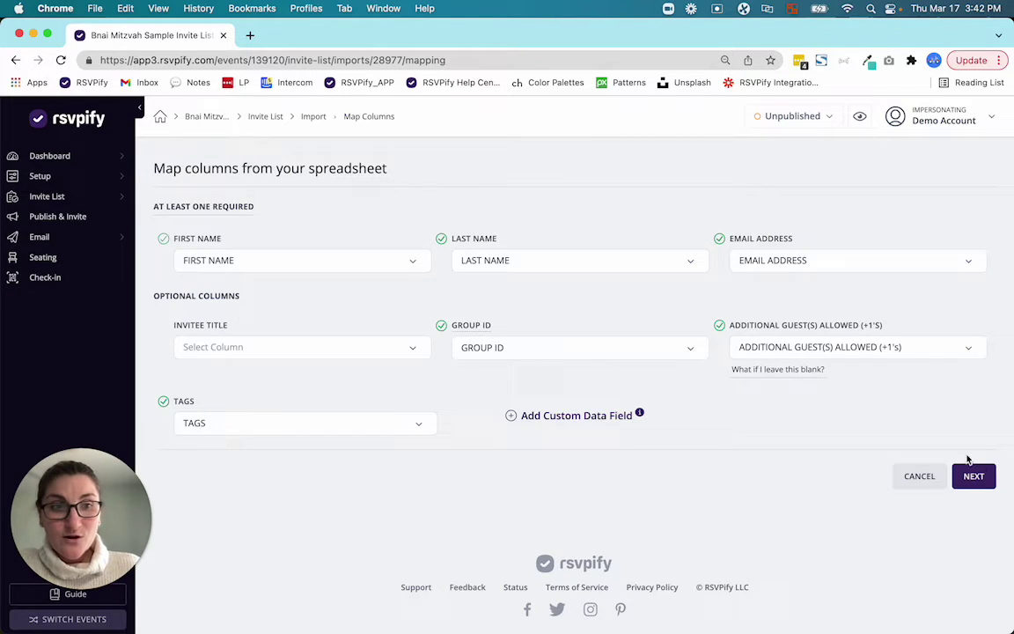
Step: Accept the column mapping, choose Invite-only private event, and complete the import
click(981, 476)
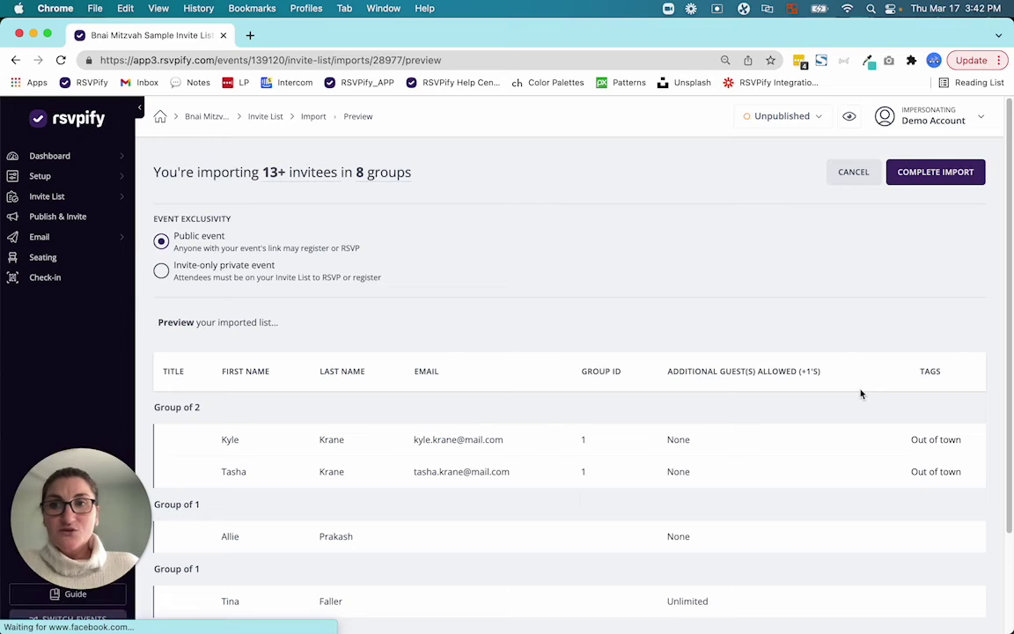
click(227, 276)
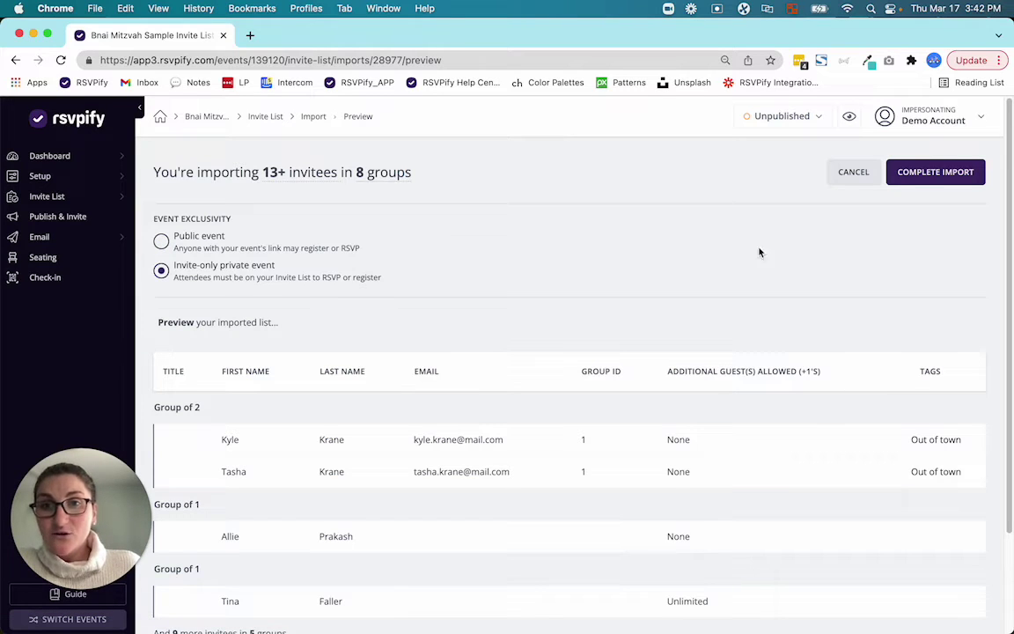
click(925, 181)
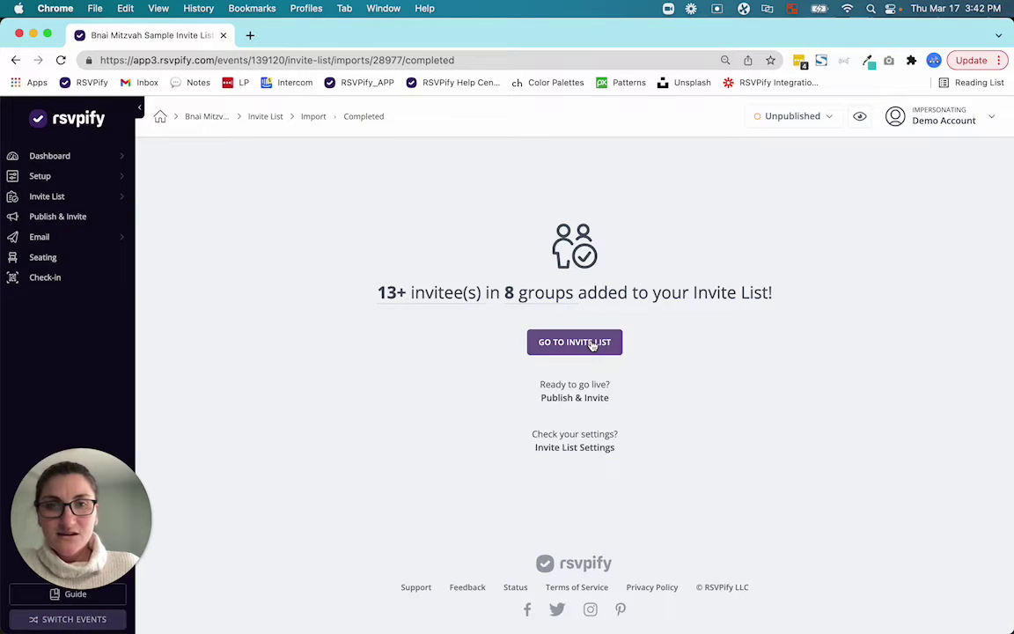
click(593, 344)
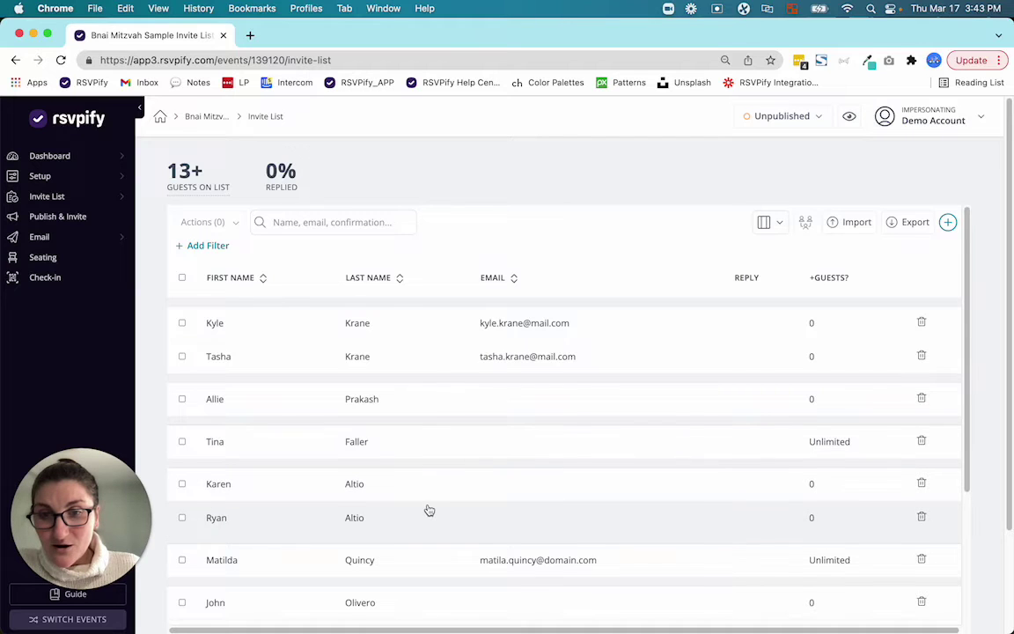
scroll(428, 509, down, 3)
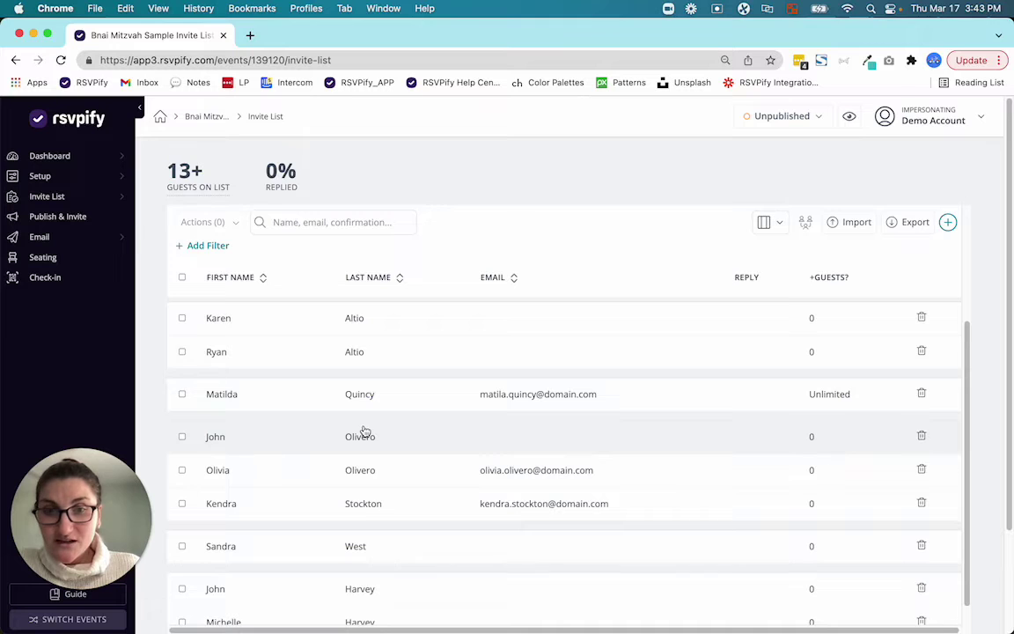
scroll(419, 374, up, 3)
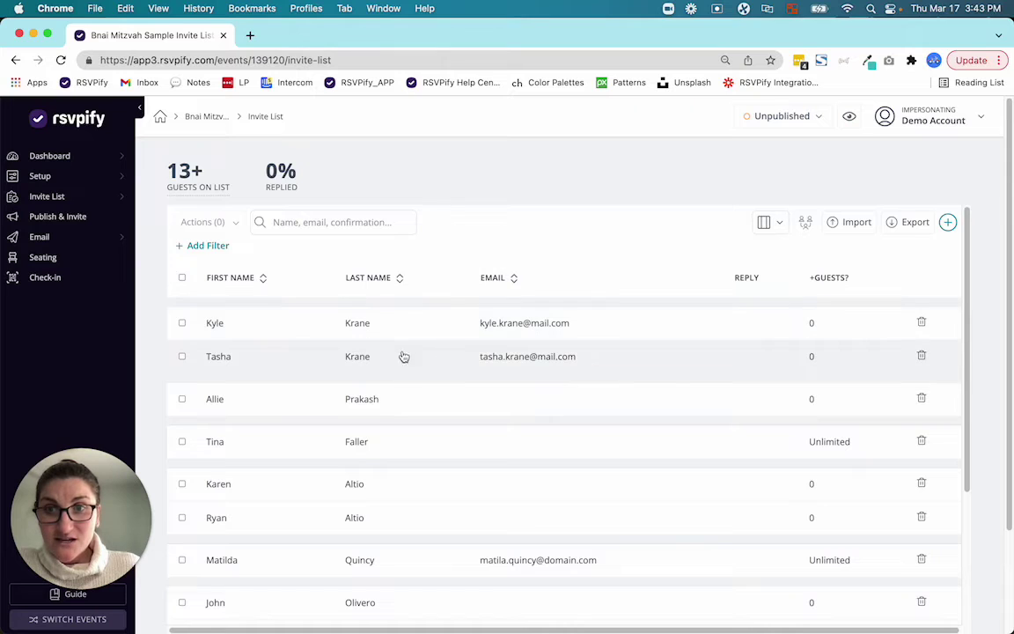
Step: Open the Form Builder under Setup and scroll to the Sunday Brunch question
click(40, 176)
click(49, 216)
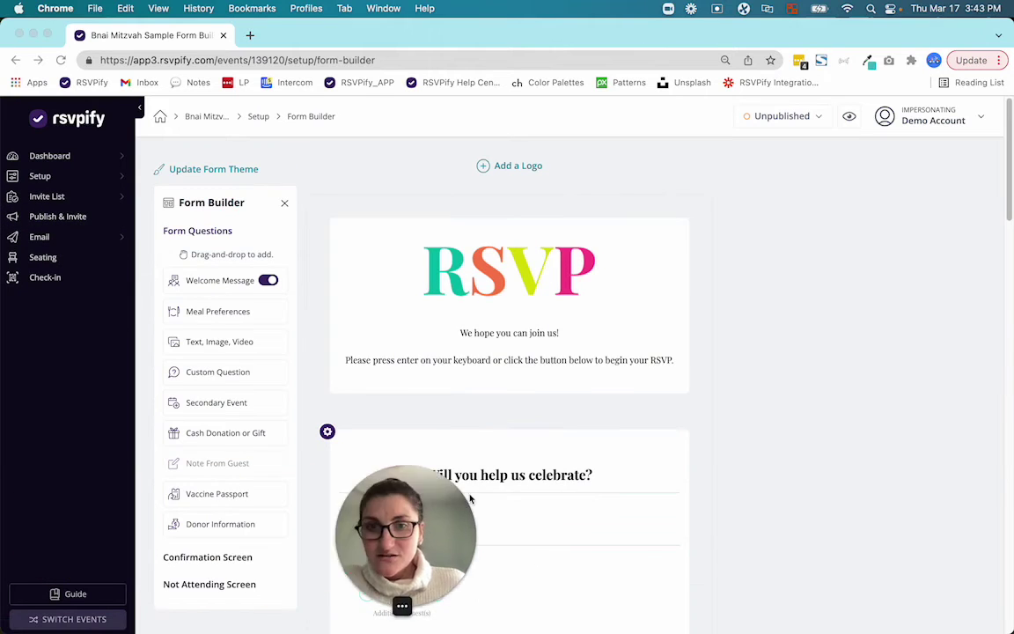
drag(470, 499, 887, 480)
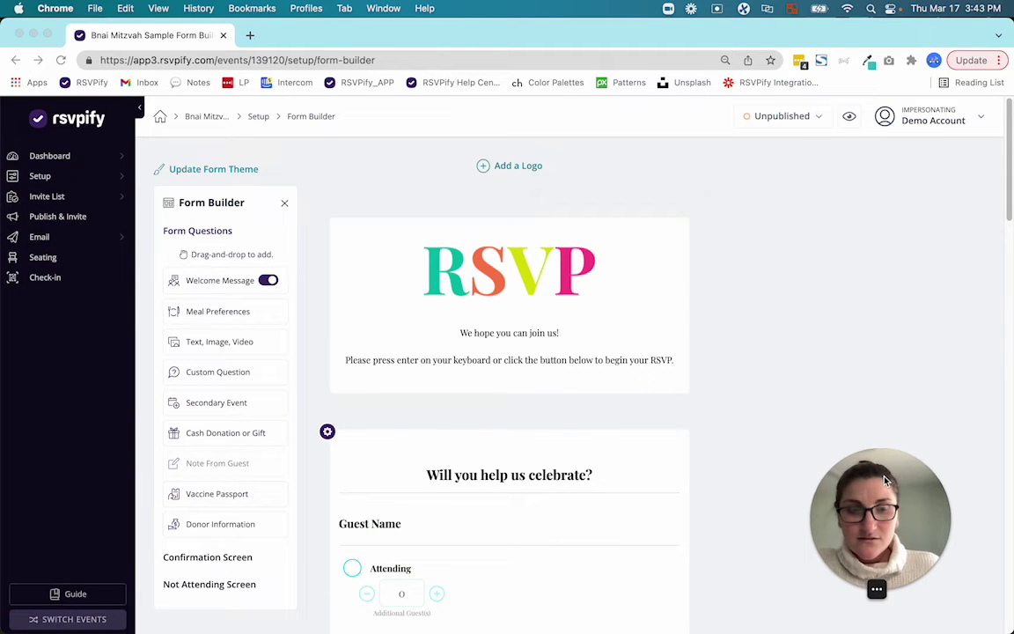
scroll(524, 541, down, 6)
scroll(524, 539, up, 1)
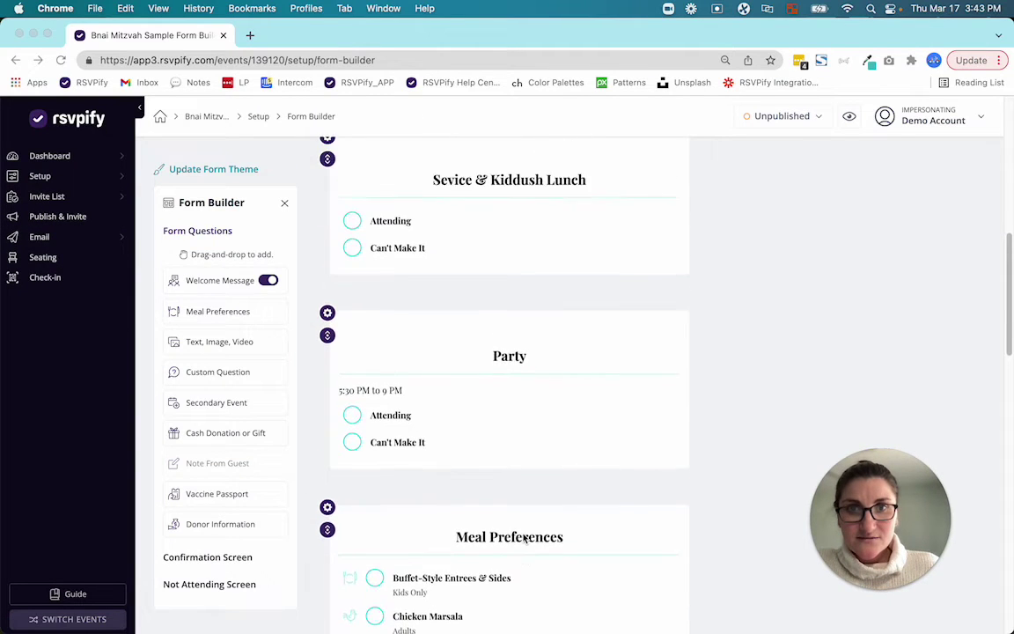
scroll(524, 537, down, 5)
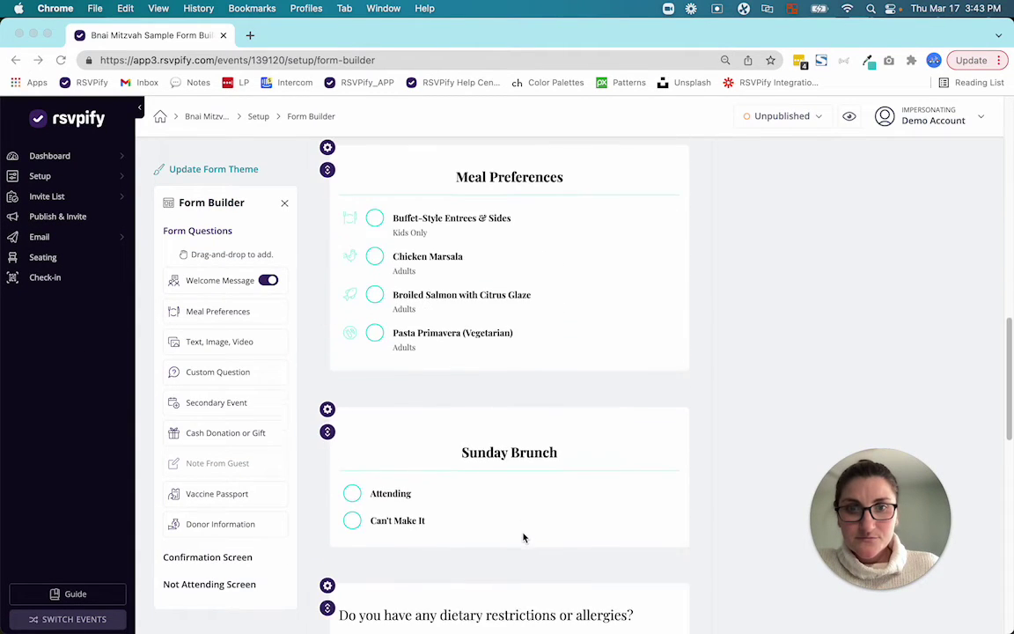
Step: In Sunday Brunch settings, limit the question to invitees tagged Out of town
click(327, 408)
click(306, 429)
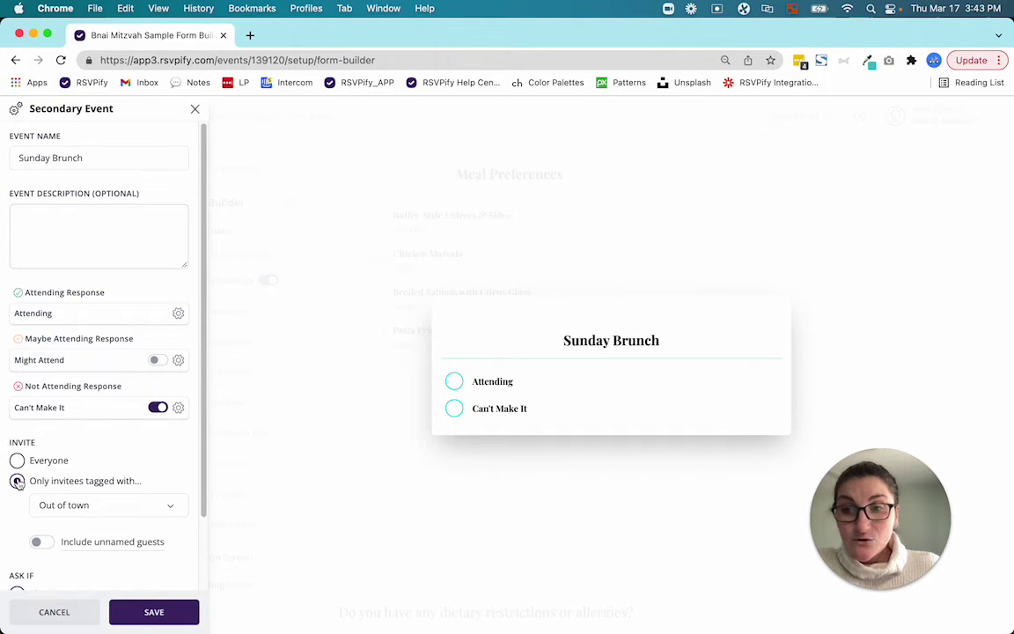
click(66, 507)
click(79, 531)
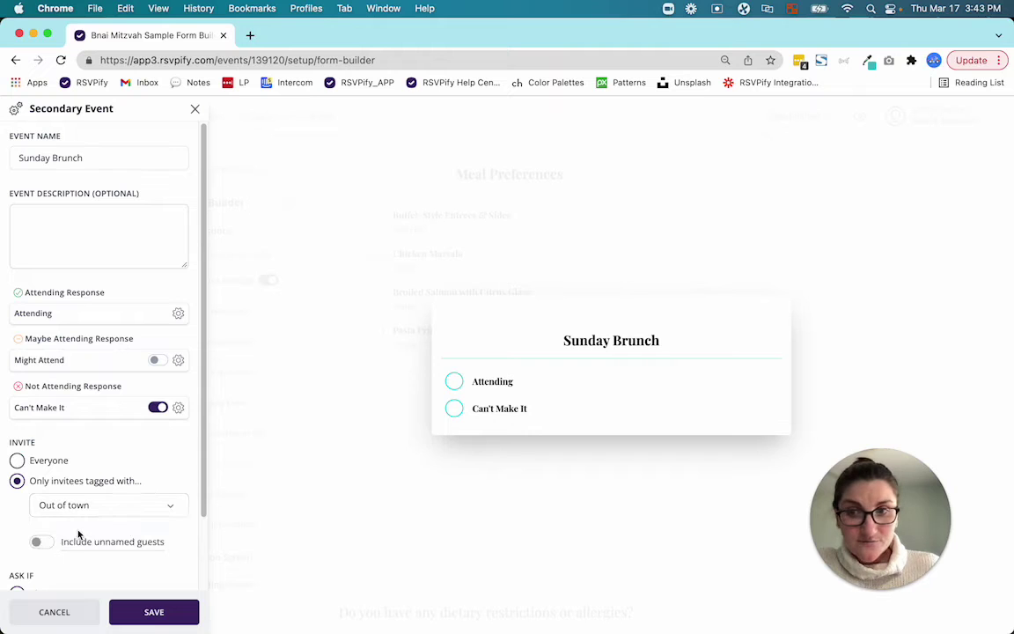
Step: Save the Sunday Brunch settings and drag the block above Meal Preferences, Party and Sevice & Kiddush Lunch
click(141, 611)
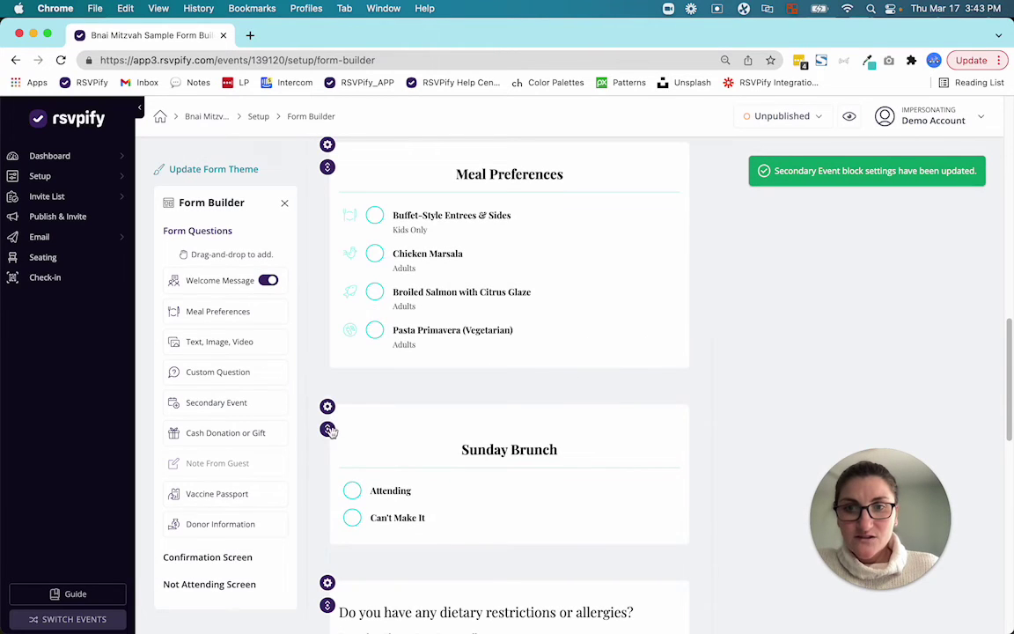
drag(328, 429, 335, 210)
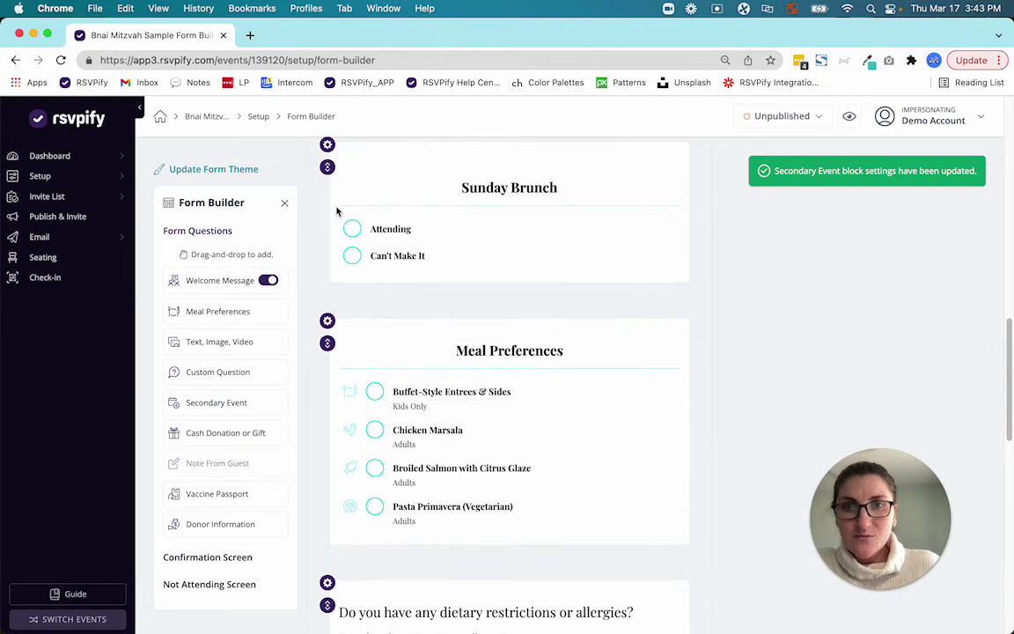
scroll(390, 289, up, 1)
scroll(390, 289, up, 5)
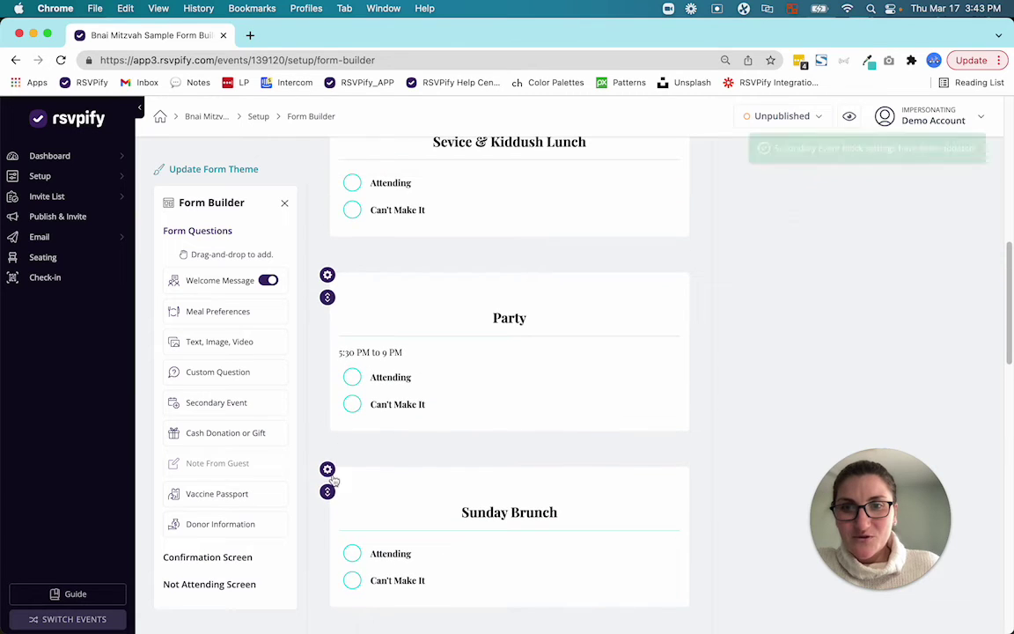
drag(327, 482, 323, 319)
scroll(352, 334, up, 5)
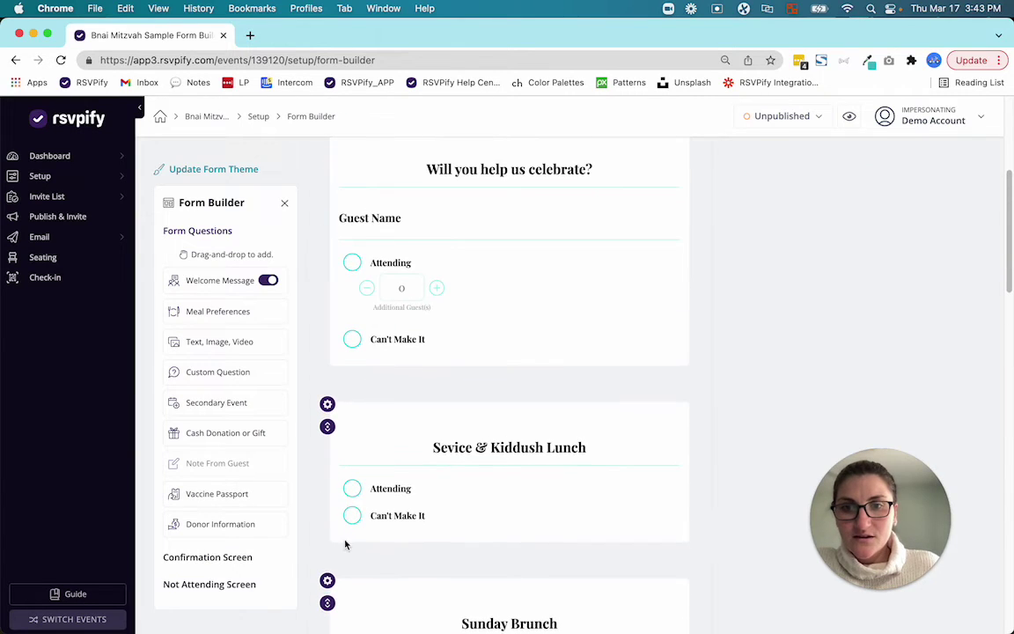
drag(328, 604, 328, 424)
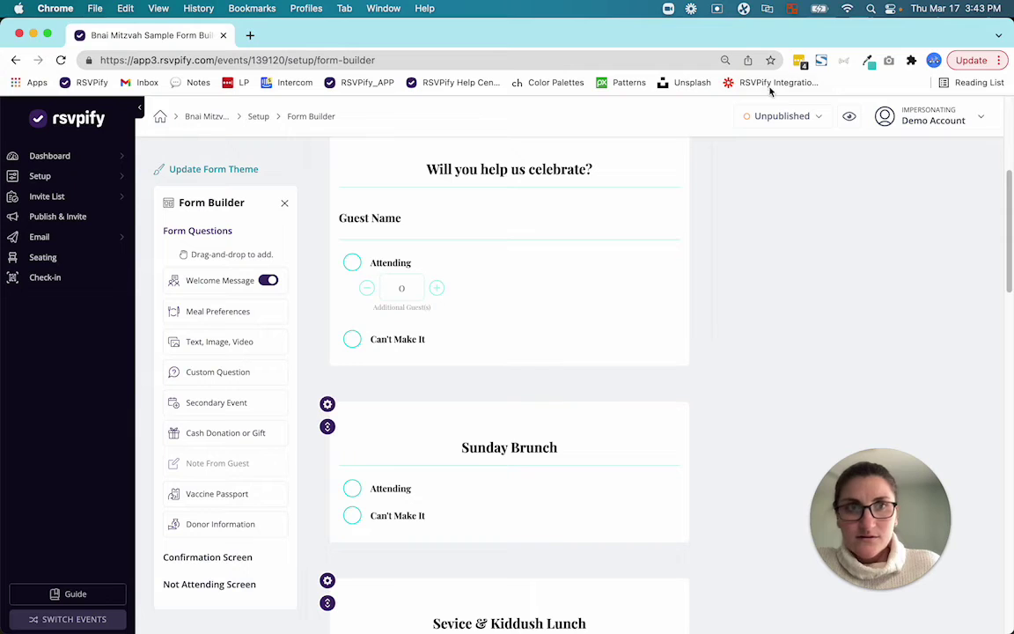
Step: Copy the first guest group's first invitee email from the Invitees list, then save and close
click(39, 198)
click(43, 221)
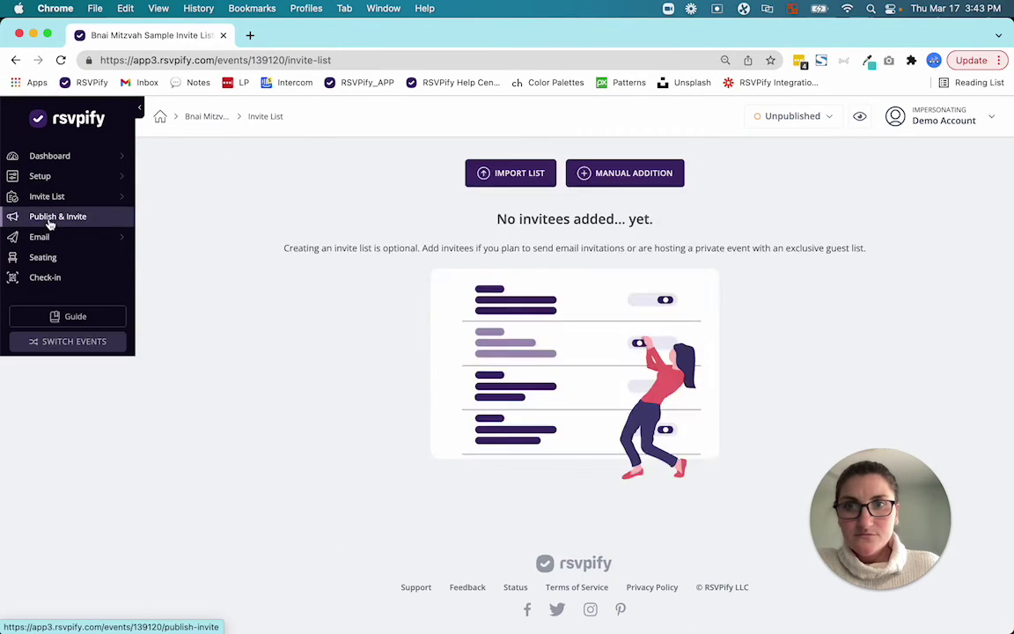
click(410, 323)
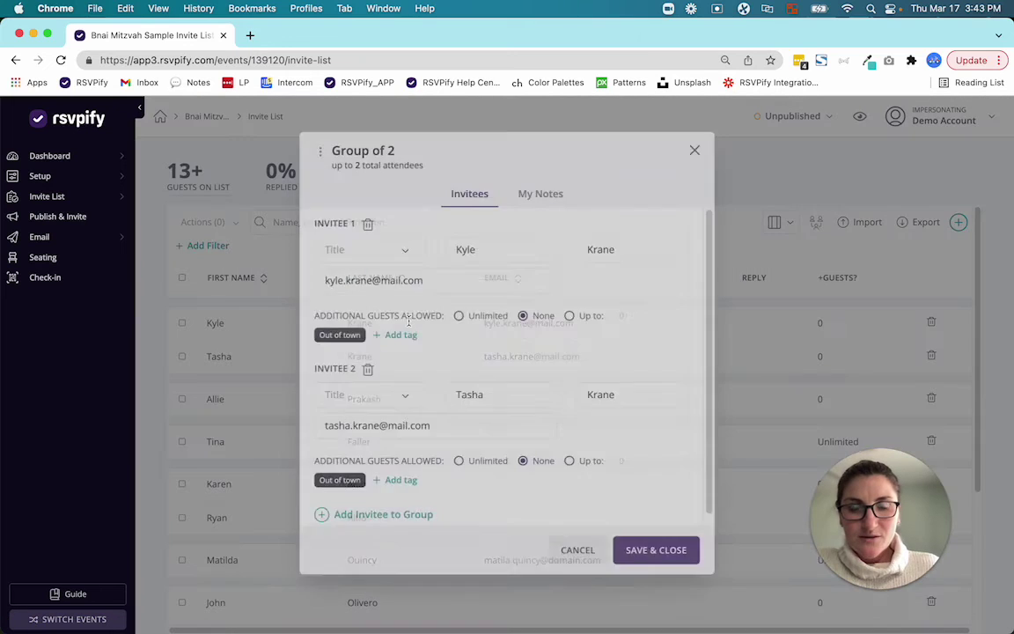
drag(436, 269, 360, 274)
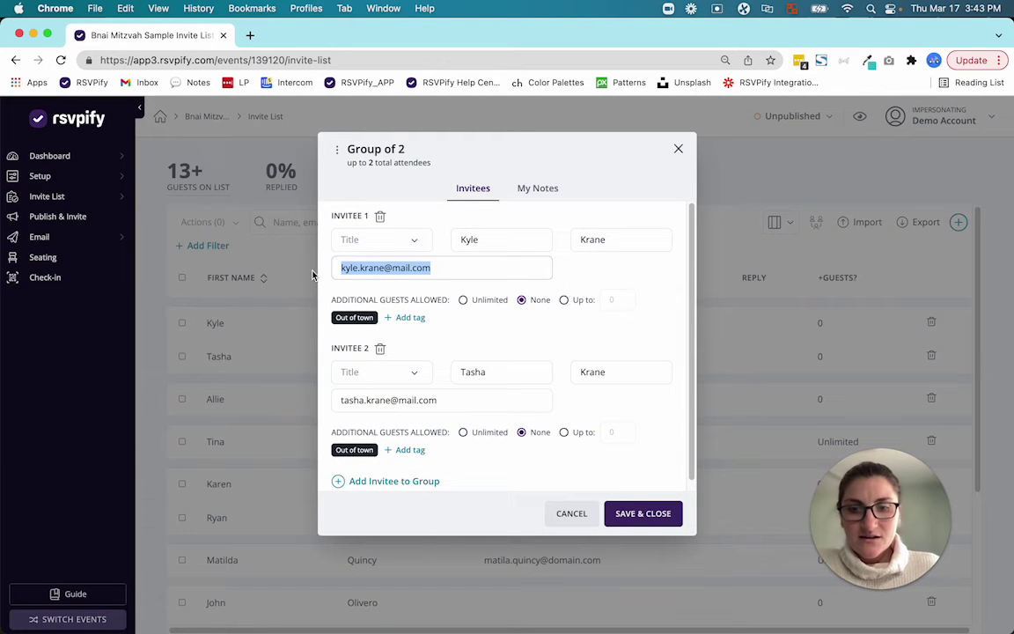
click(639, 513)
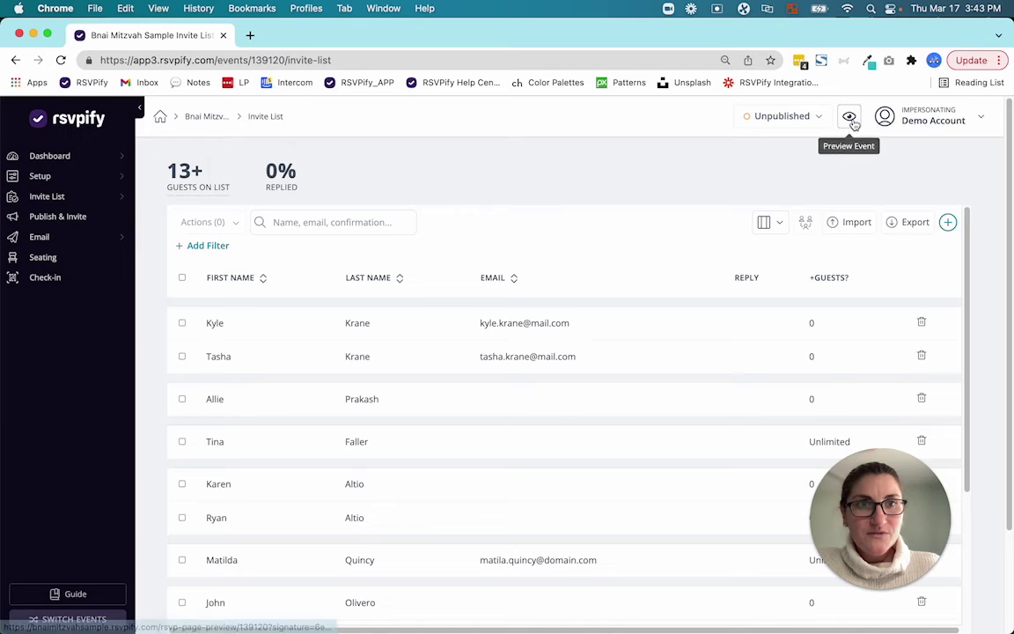
Step: In the event preview, start an RSVP and enter the copied email and the guest's first name
click(851, 118)
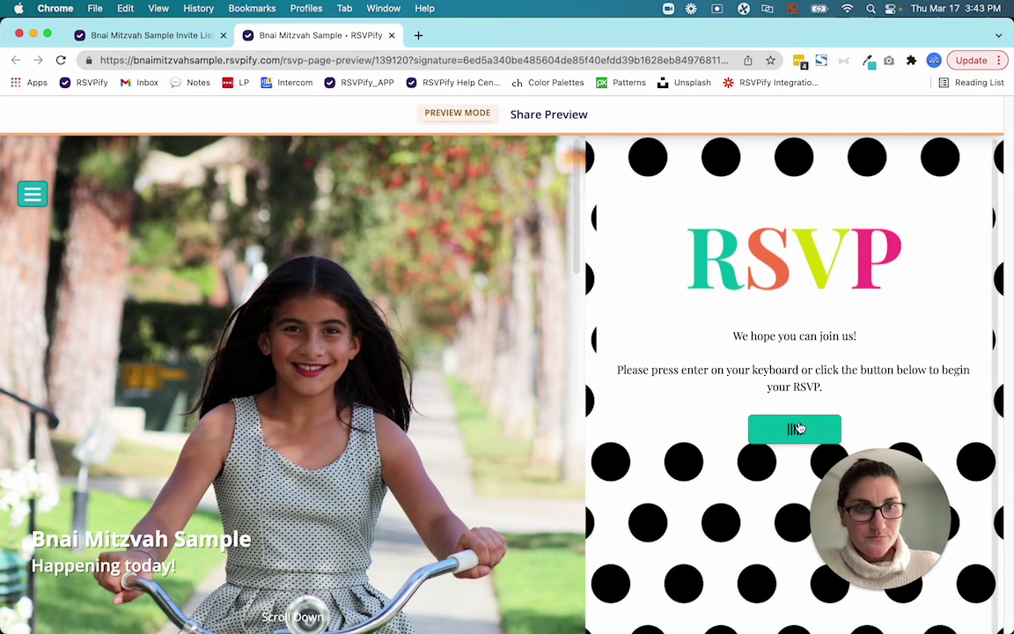
click(798, 429)
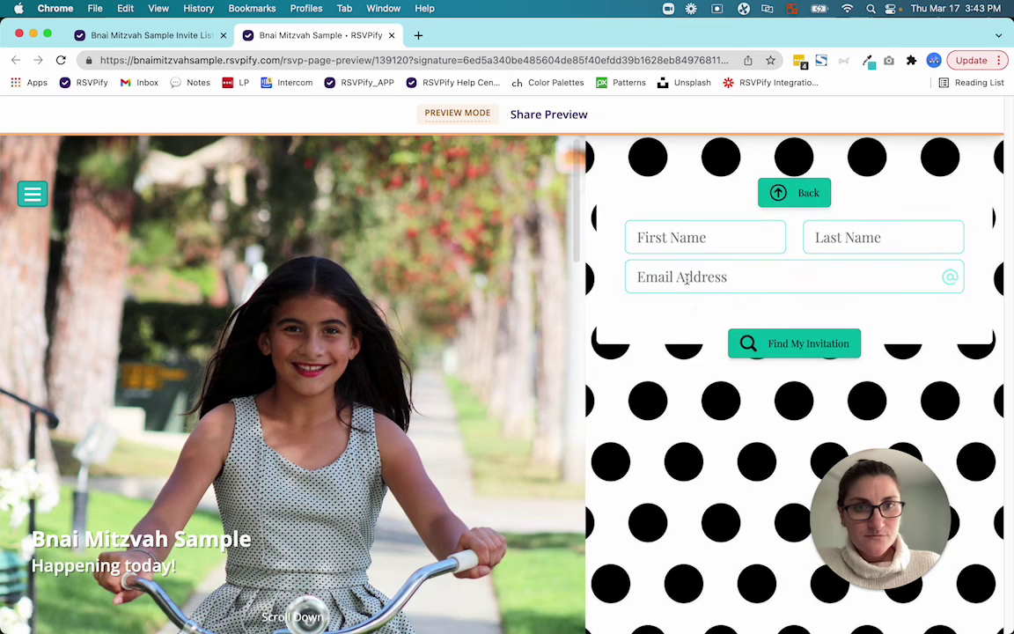
key(super+v)
click(680, 239)
text(kyle)
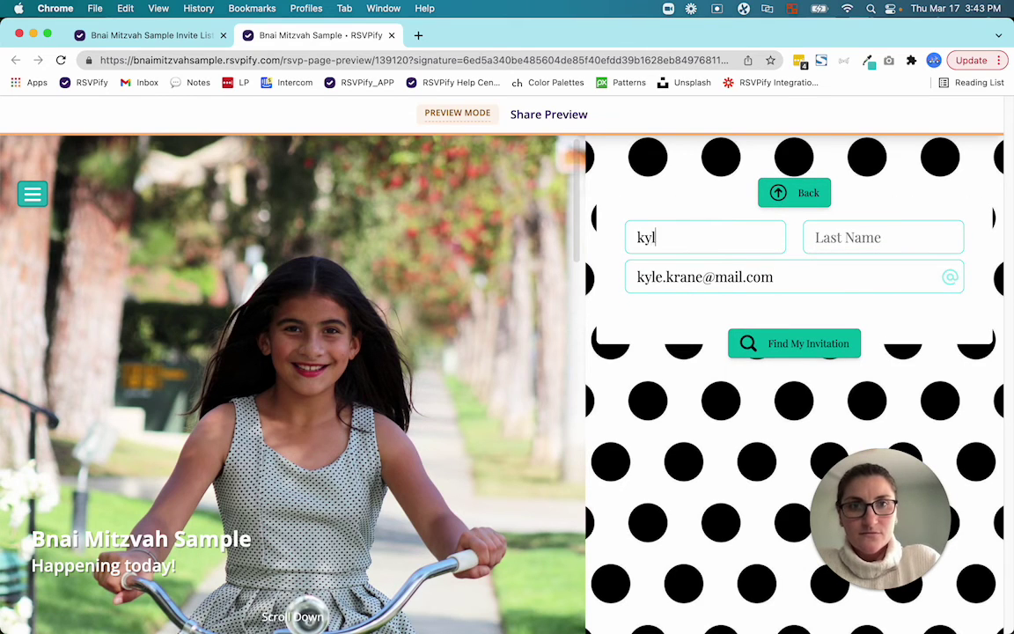
key(Tab)
Step: Enter the guest's last name, find the invitation and confirm it with This is me
text(krane)
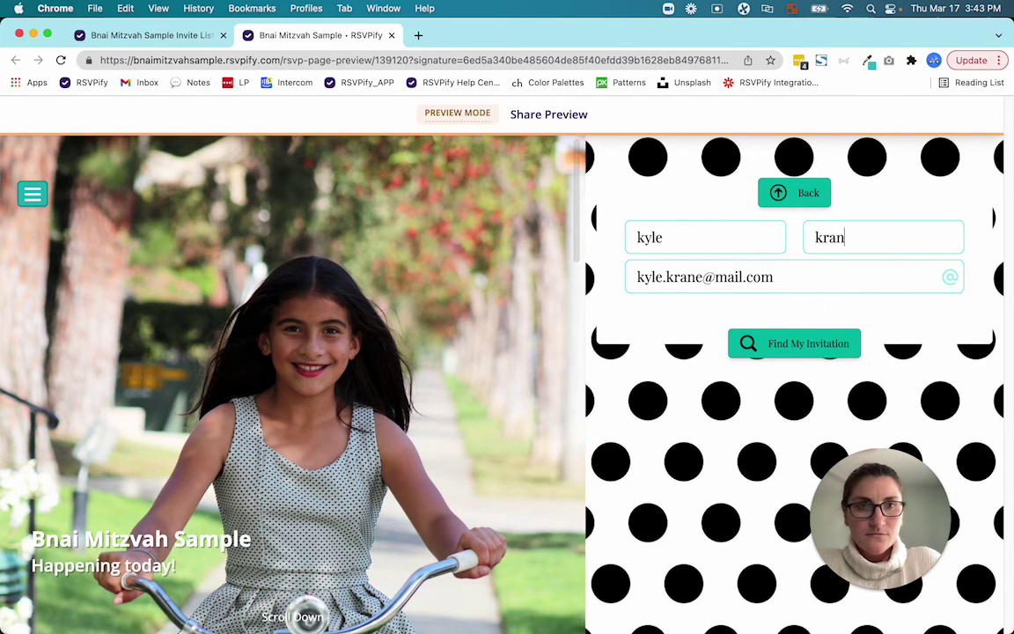
click(818, 346)
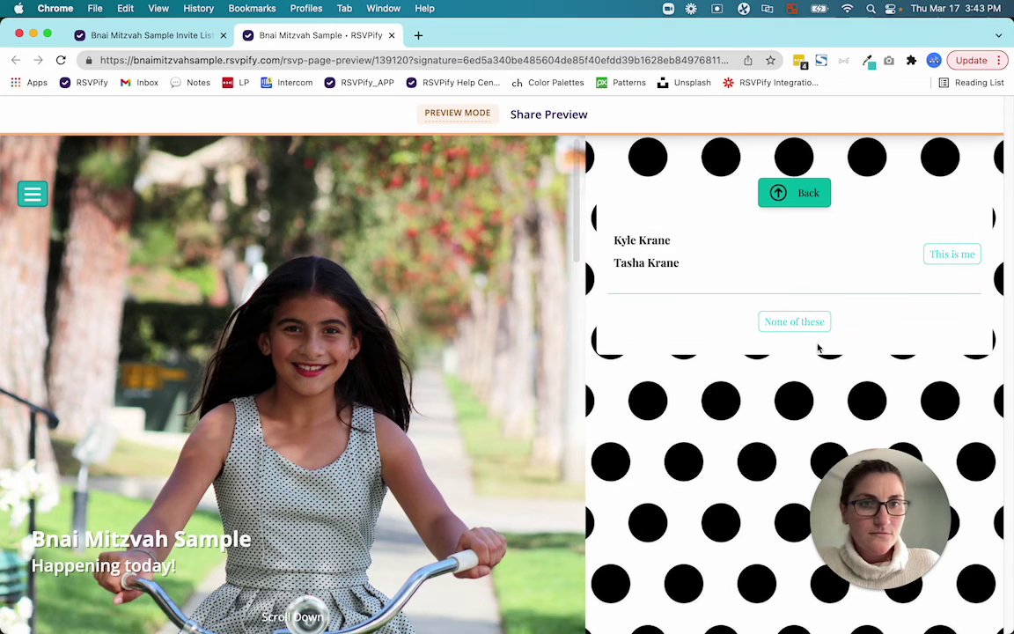
click(941, 257)
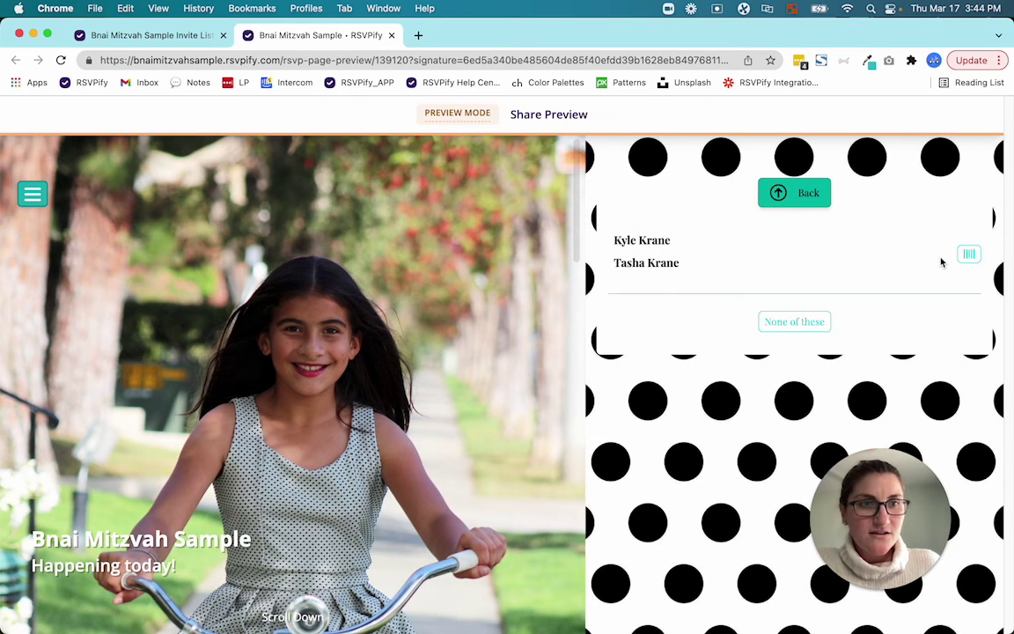
drag(907, 509, 508, 456)
scroll(869, 468, down, 4)
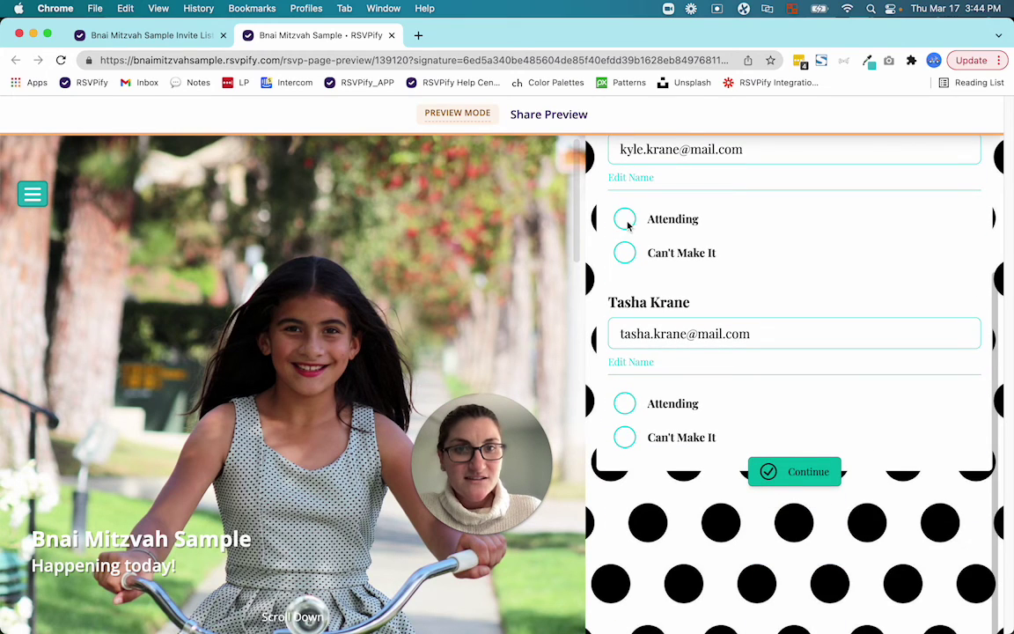
Step: Mark both guests Attending, confirm Sunday Brunch is asked, then go back to the Invite List
click(626, 404)
click(800, 464)
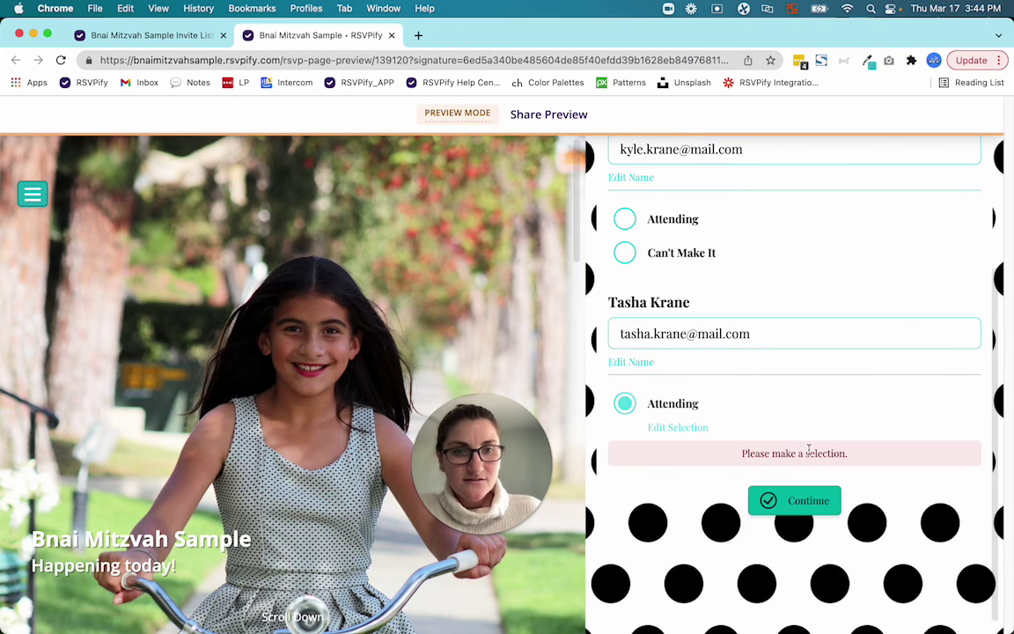
scroll(747, 411, up, 3)
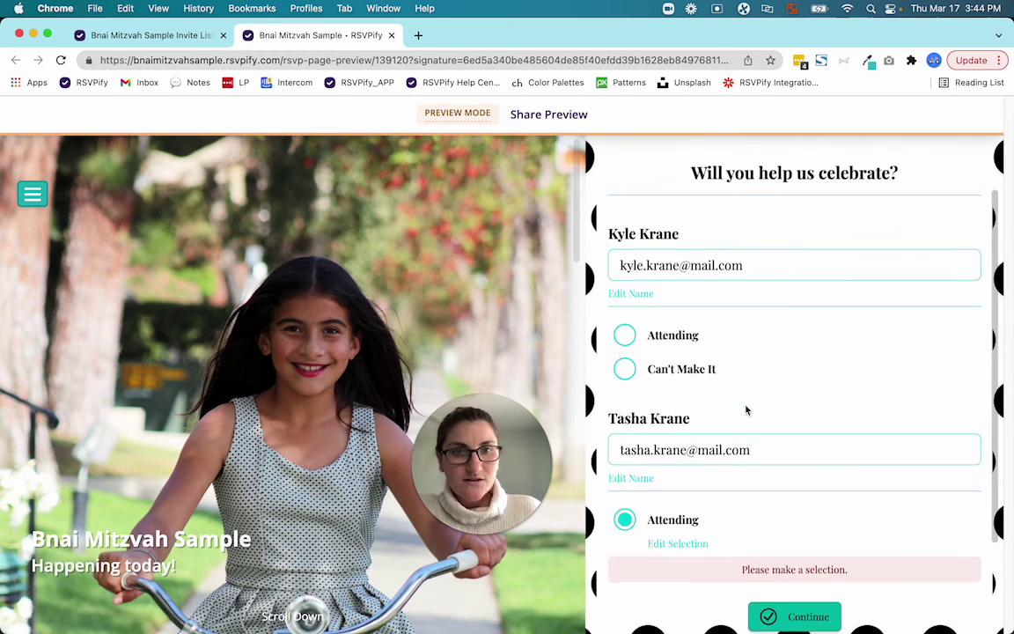
click(624, 335)
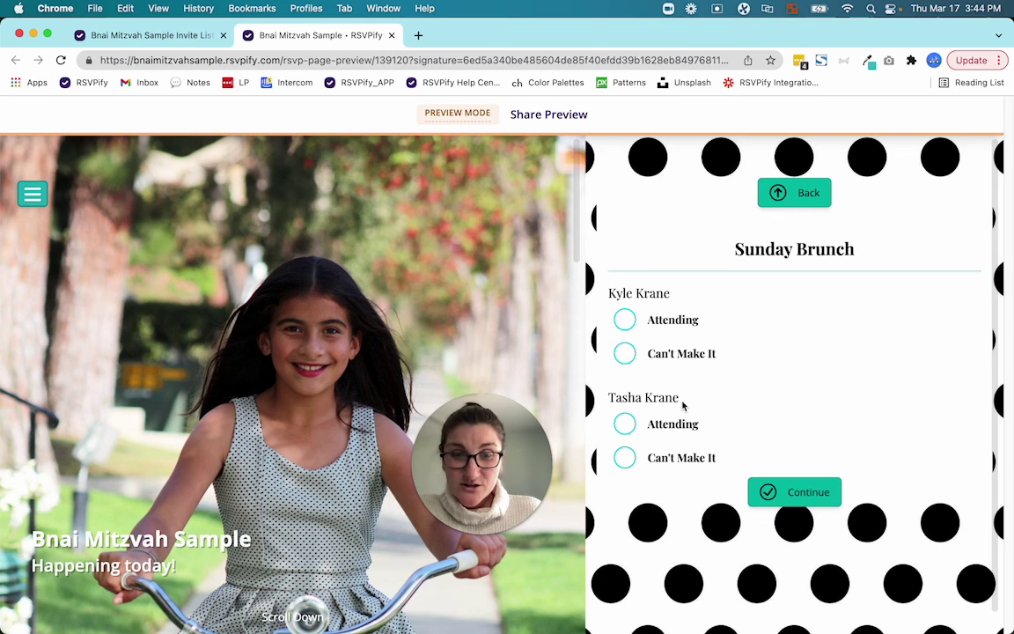
click(807, 202)
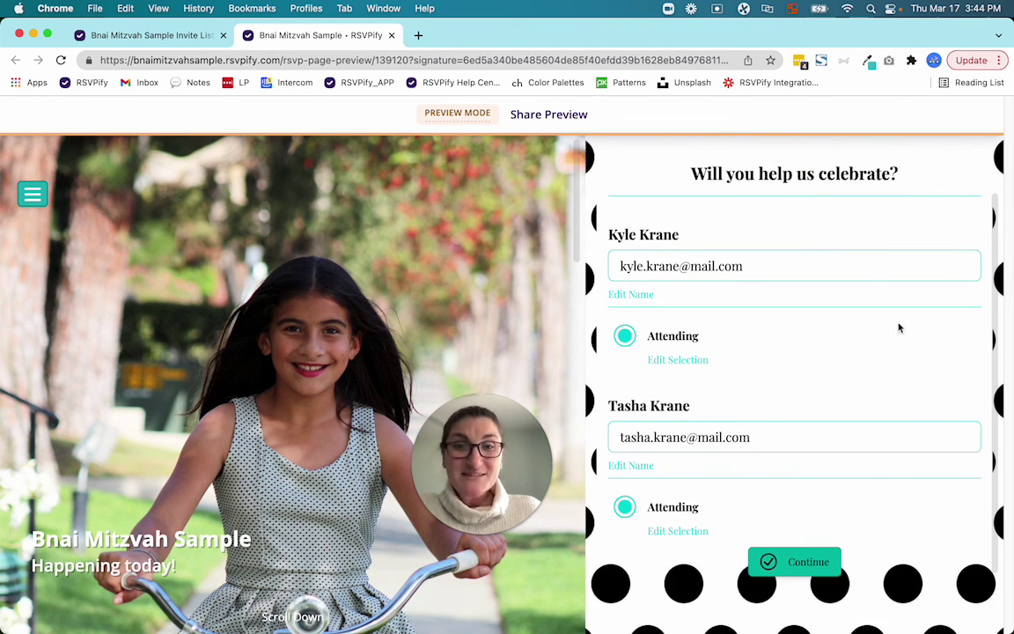
drag(496, 460, 913, 486)
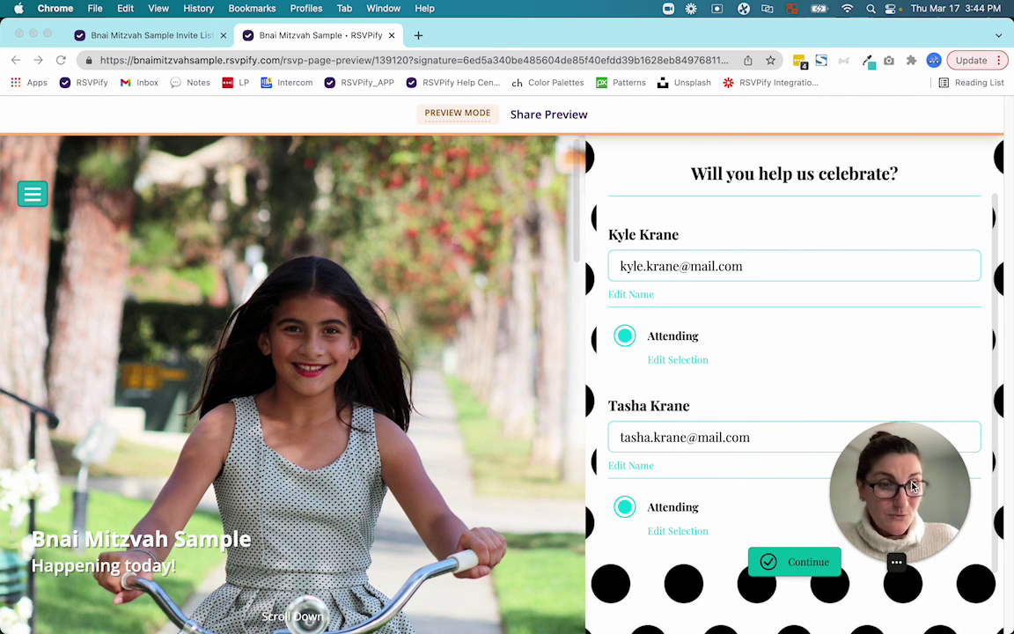
click(143, 33)
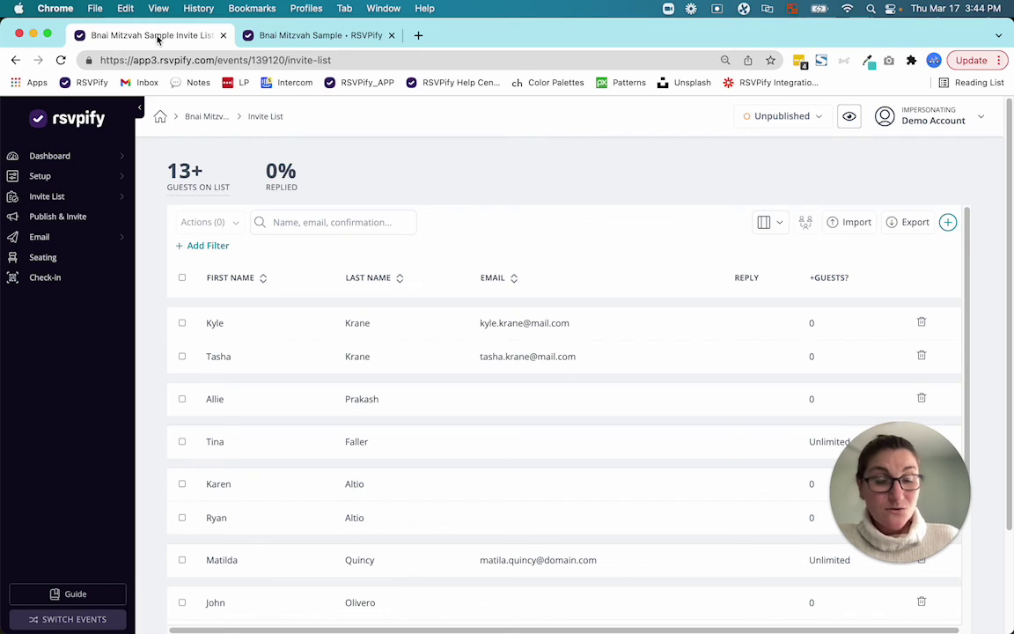